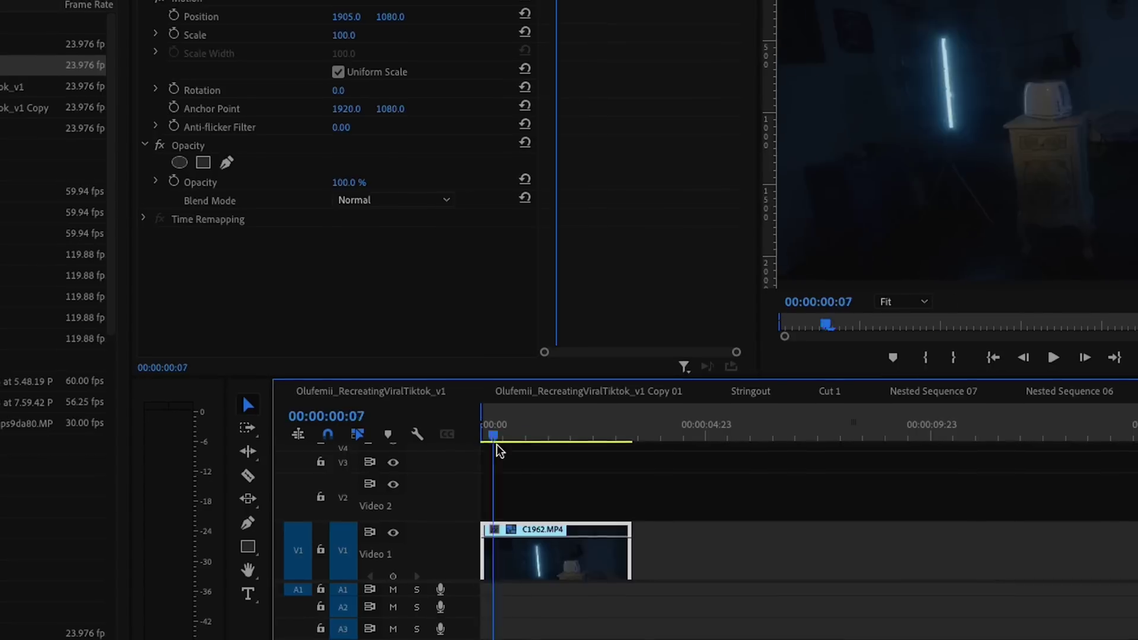
Scrub over the start of C1962.MP4 on V1 in the Example Edit sequence.
left_click_drag(495, 439, 502, 411)
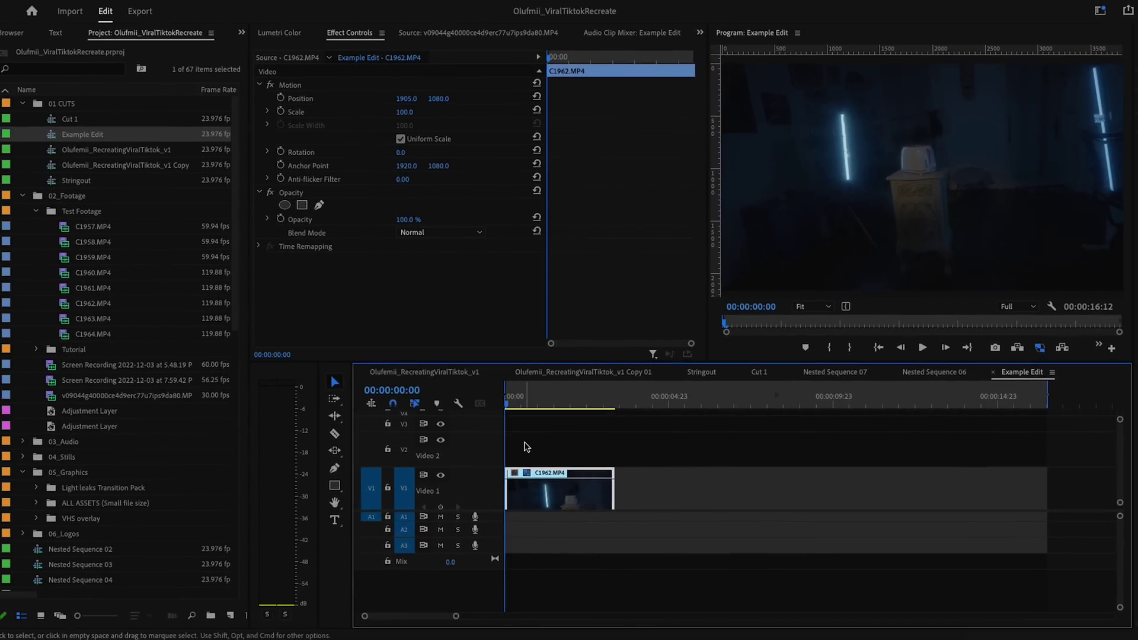
right_click(565, 501)
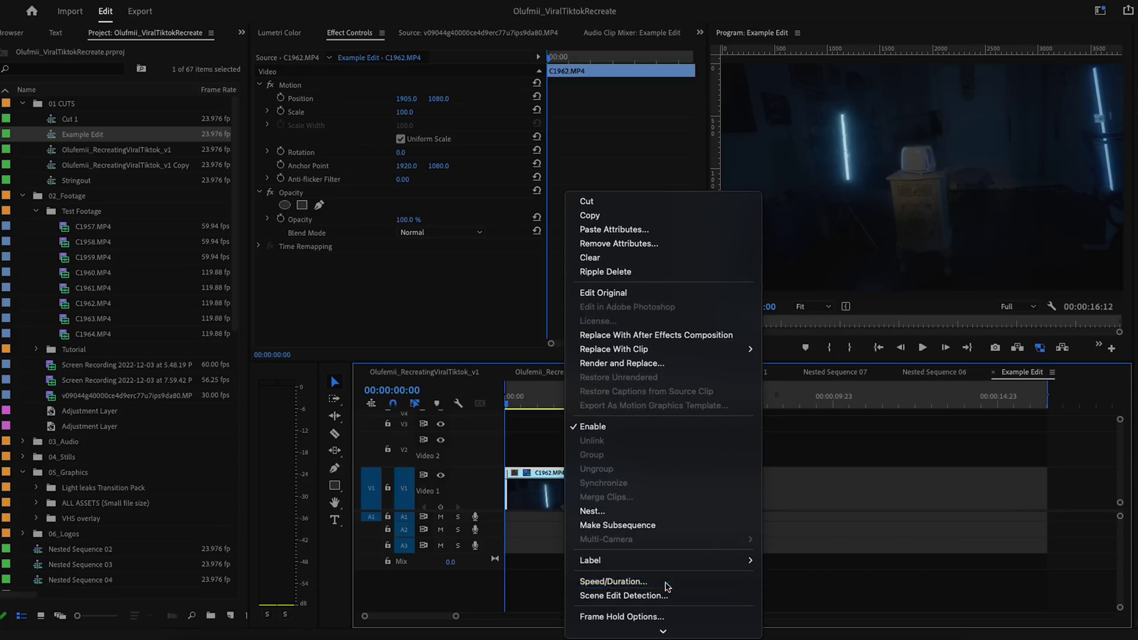
Set C1962.MP4 to 20% speed in Speed/Duration and scrub to preview it.
left_click(666, 586)
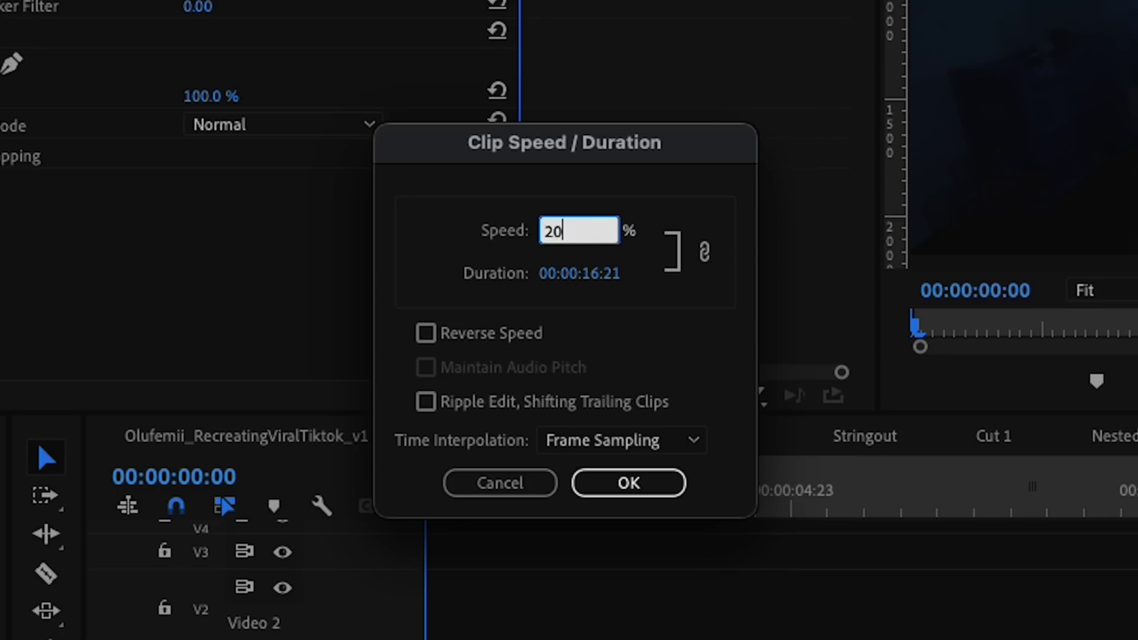
type("20")
key("Return")
mouse_move(519, 407)
left_mouse_down()
mouse_move(1029, 404)
mouse_move(509, 400)
left_mouse_up()
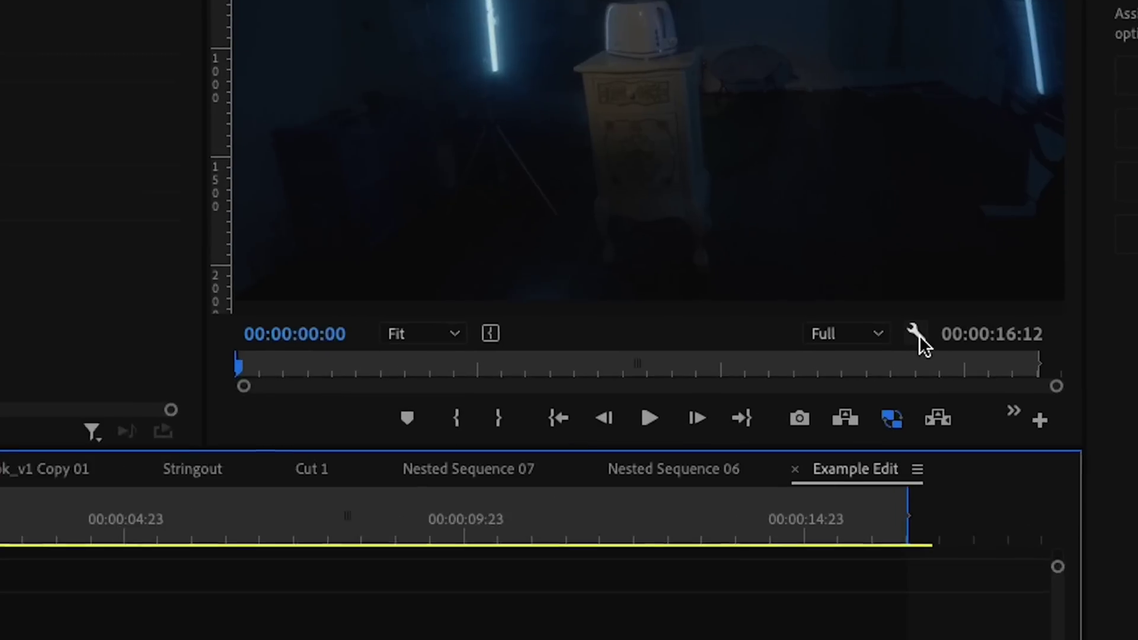
Show Program monitor rulers and drag vertical and horizontal guides onto the toaster's centre.
left_click(1052, 307)
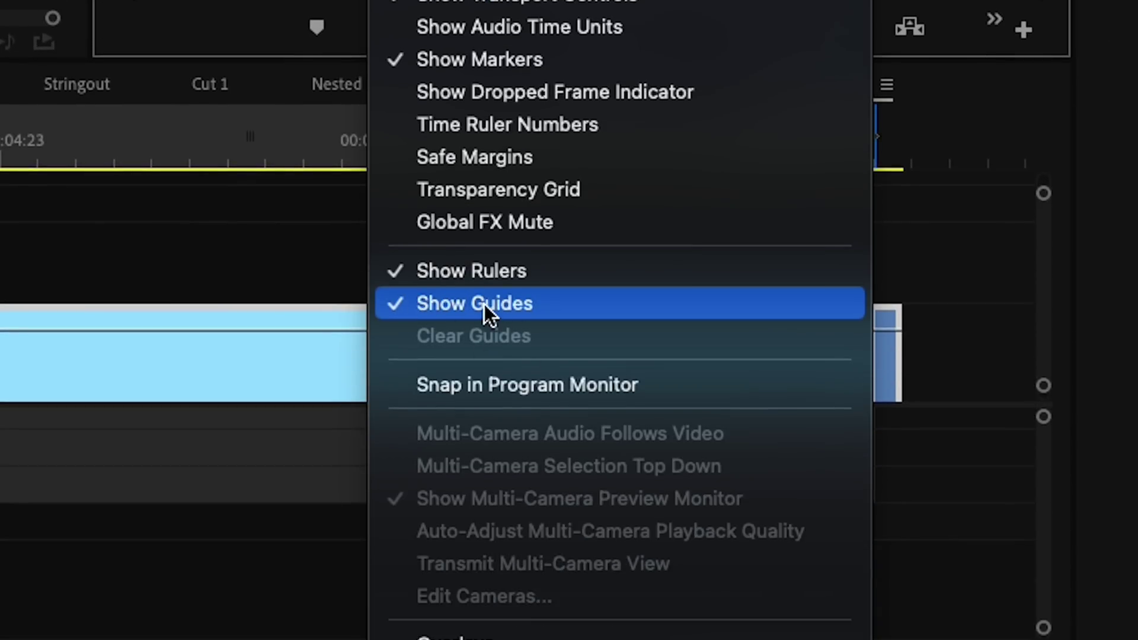
left_click(464, 47)
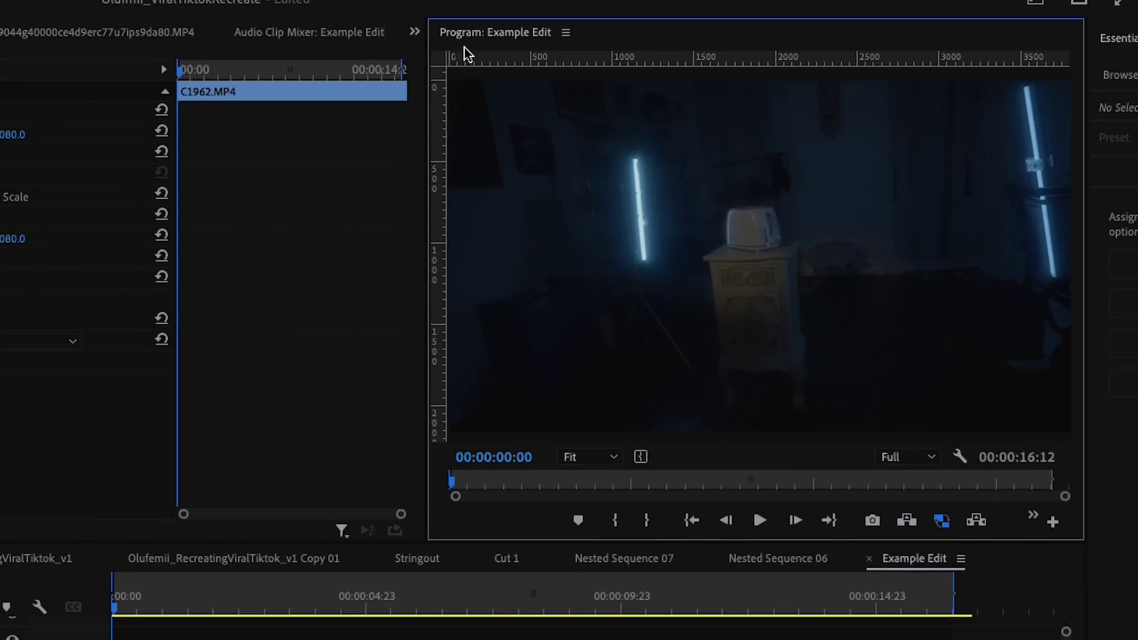
left_click_drag(446, 179, 724, 184)
left_click_drag(844, 67, 824, 249)
left_click_drag(725, 273, 772, 270)
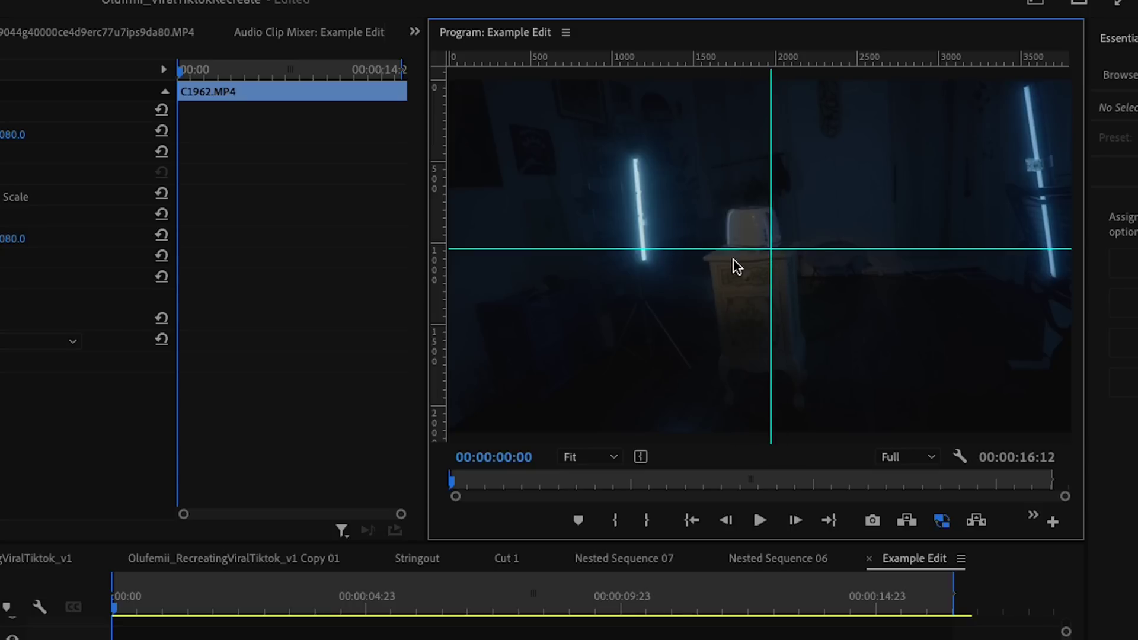
left_click_drag(517, 401, 765, 403)
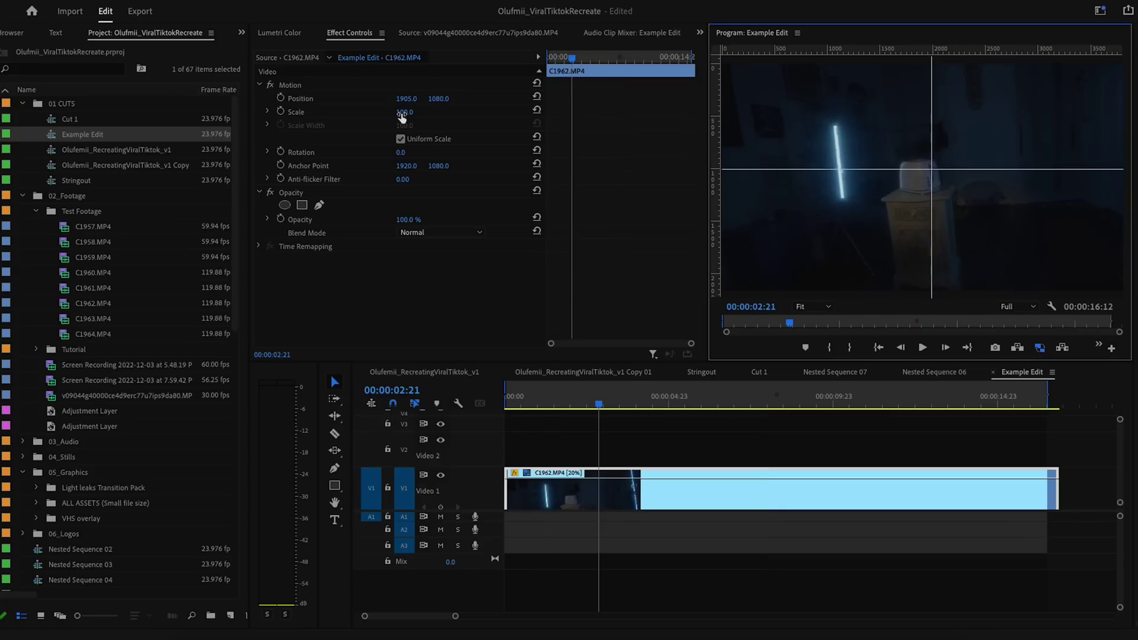
Scale C1962.MP4 to 134, enable Scale and Position keyframing, and set the opening position.
left_click_drag(406, 112, 384, 99)
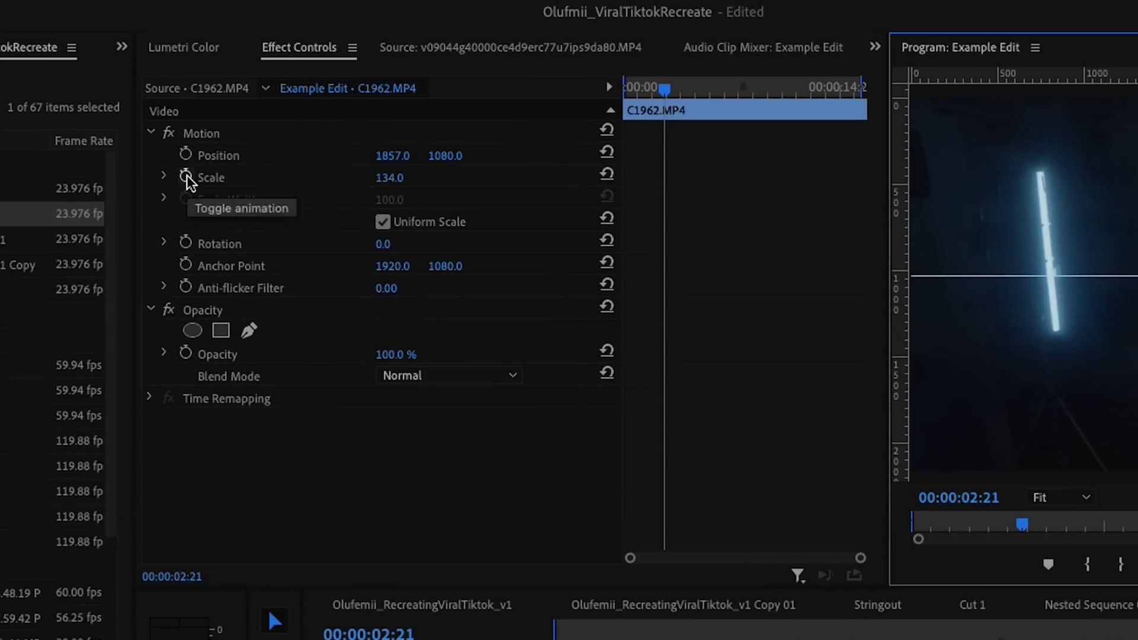
left_click(280, 112)
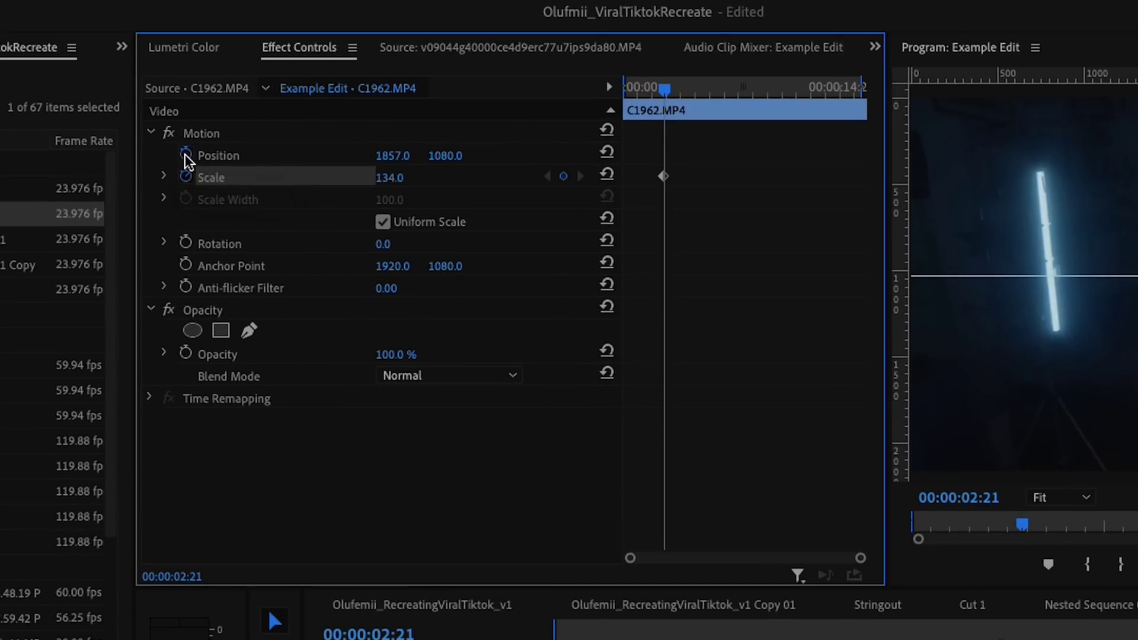
left_click(185, 154)
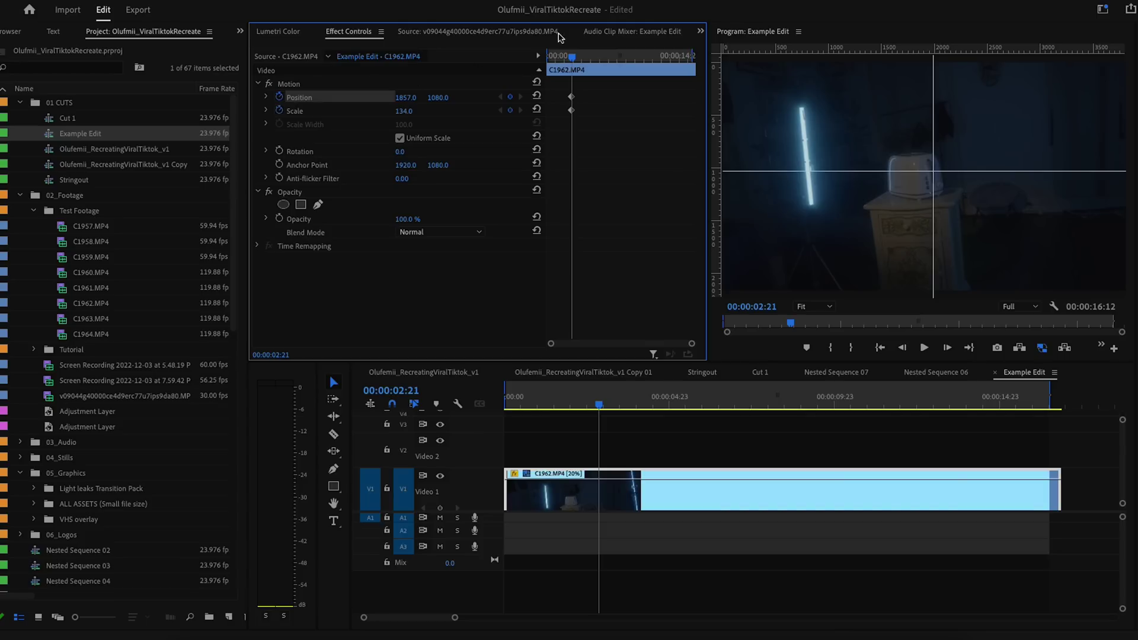
left_click_drag(570, 55, 536, 60)
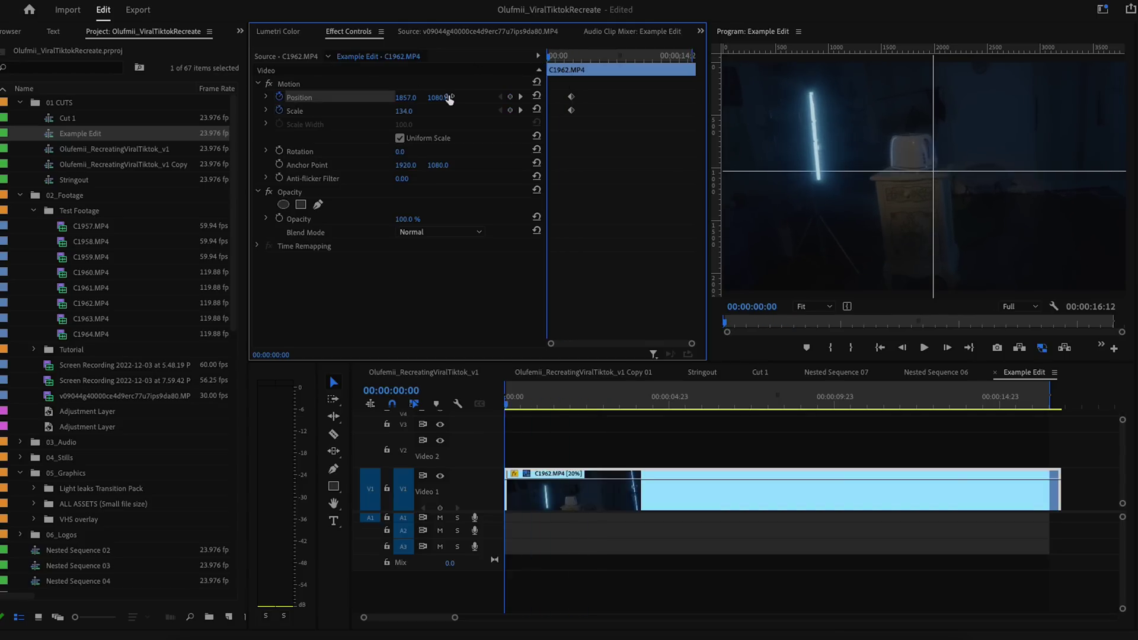
left_click_drag(438, 98, 544, 98)
left_click_drag(396, 102, 415, 102)
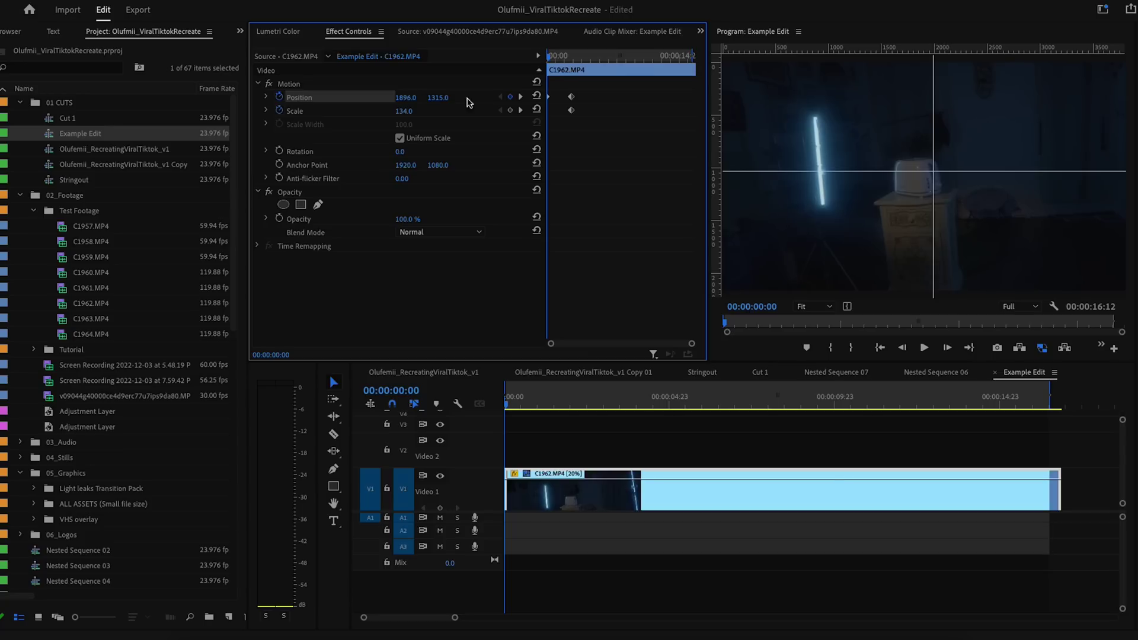
Add Position keyframes from about 5 seconds onward, shifting the image left and right.
left_click_drag(551, 56, 599, 57)
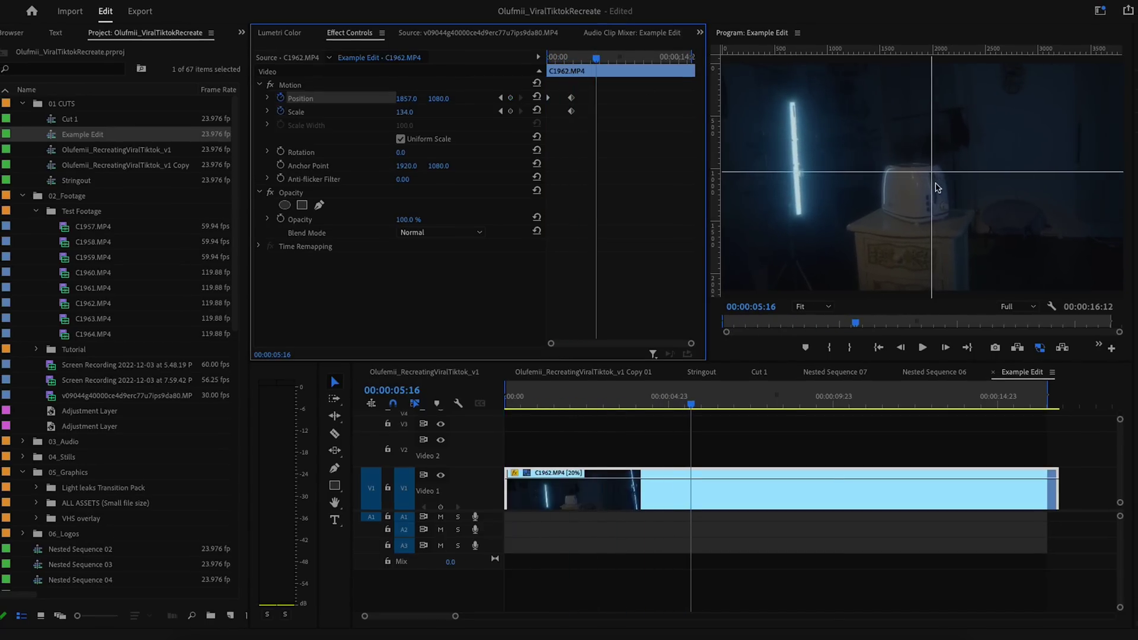
left_click_drag(406, 99, 358, 99)
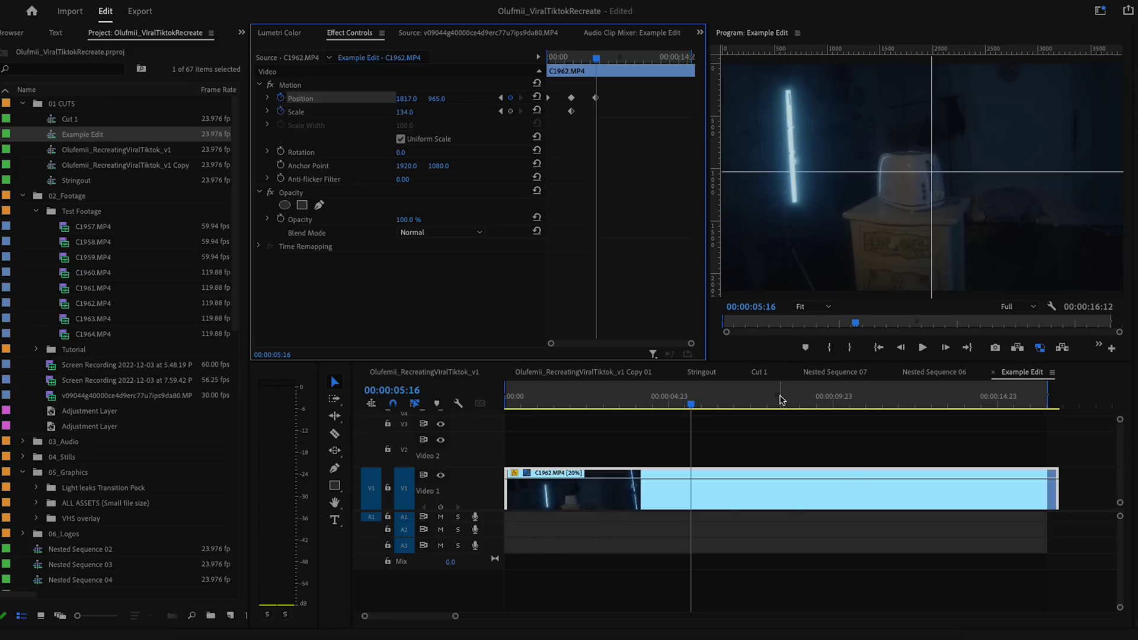
left_click_drag(599, 58, 620, 58)
left_click_drag(407, 99, 426, 99)
left_click_drag(620, 58, 637, 58)
left_click_drag(407, 99, 379, 99)
left_click_drag(638, 58, 662, 58)
left_click_drag(406, 99, 380, 99)
left_click_drag(670, 58, 684, 58)
left_click_drag(407, 99, 379, 99)
Add Position keyframes around 6 seconds and 9:11, then preview the drifting framing.
left_click_drag(685, 58, 691, 58)
left_click_drag(406, 99, 385, 99)
left_click_drag(691, 58, 603, 58)
left_click_drag(407, 99, 415, 99)
left_click_drag(602, 58, 630, 58)
left_click_drag(407, 99, 397, 99)
mouse_move(631, 58)
left_mouse_down()
mouse_move(560, 84)
mouse_move(651, 66)
mouse_move(585, 71)
mouse_move(577, 76)
mouse_move(667, 72)
mouse_move(587, 76)
mouse_move(628, 74)
left_mouse_up()
left_click(649, 437)
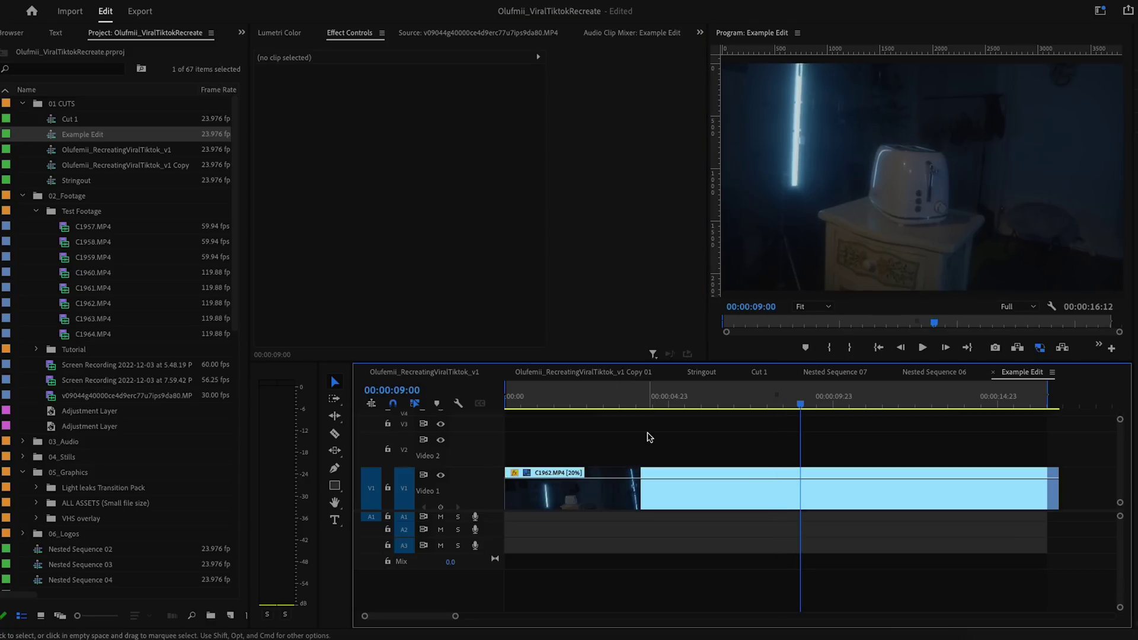
Nest the keyframed clip as Nested Sequence 42.
right_click(674, 493)
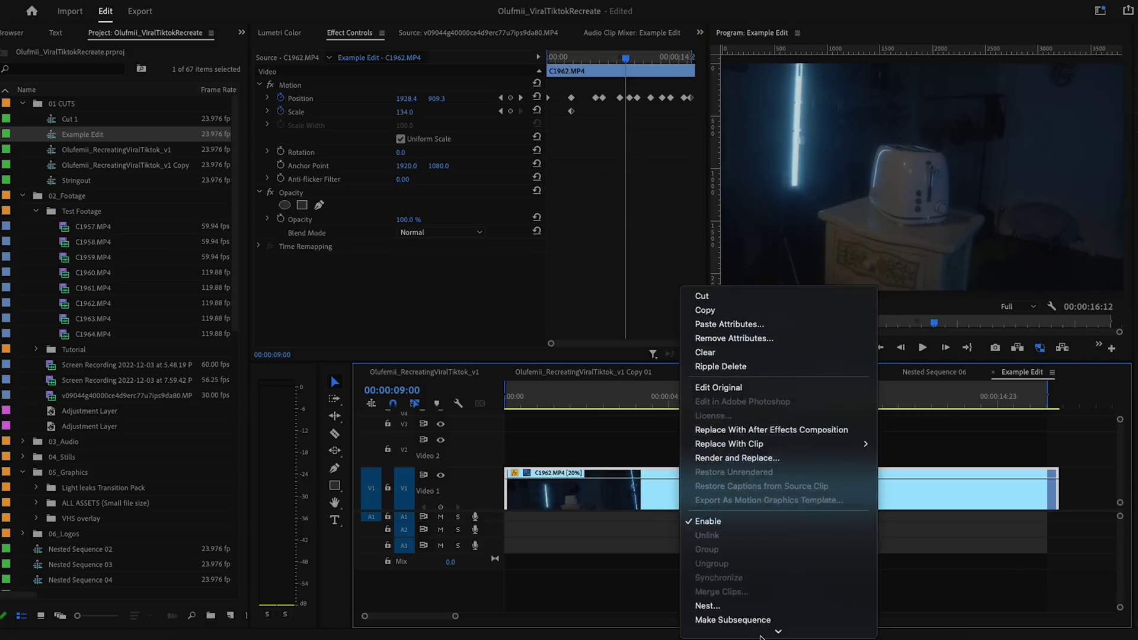
left_click(740, 508)
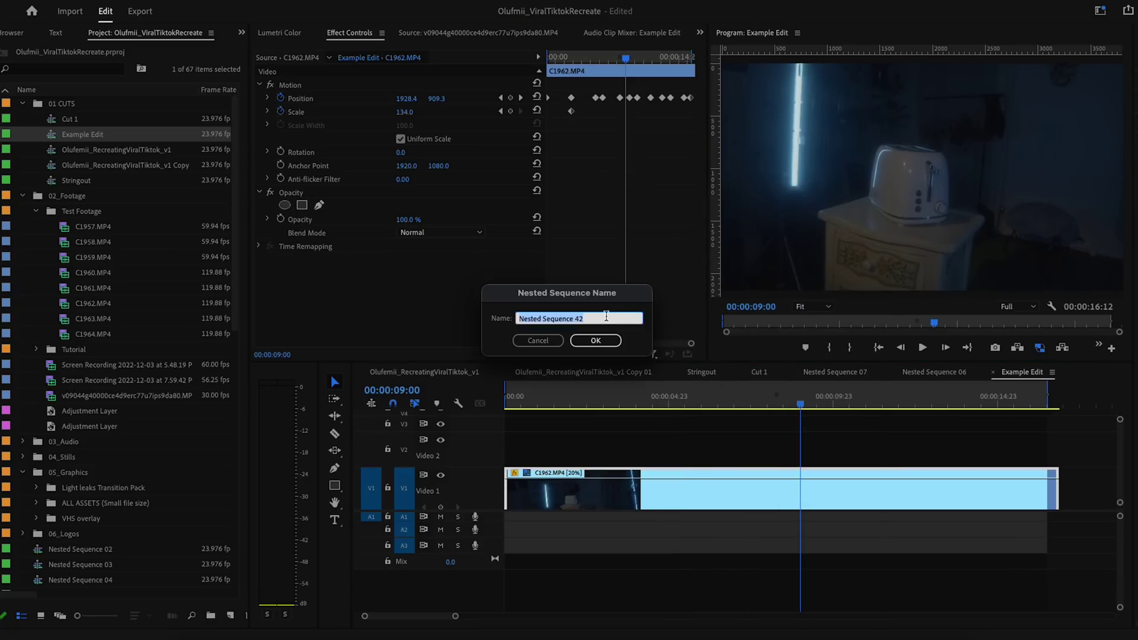
left_click(595, 340)
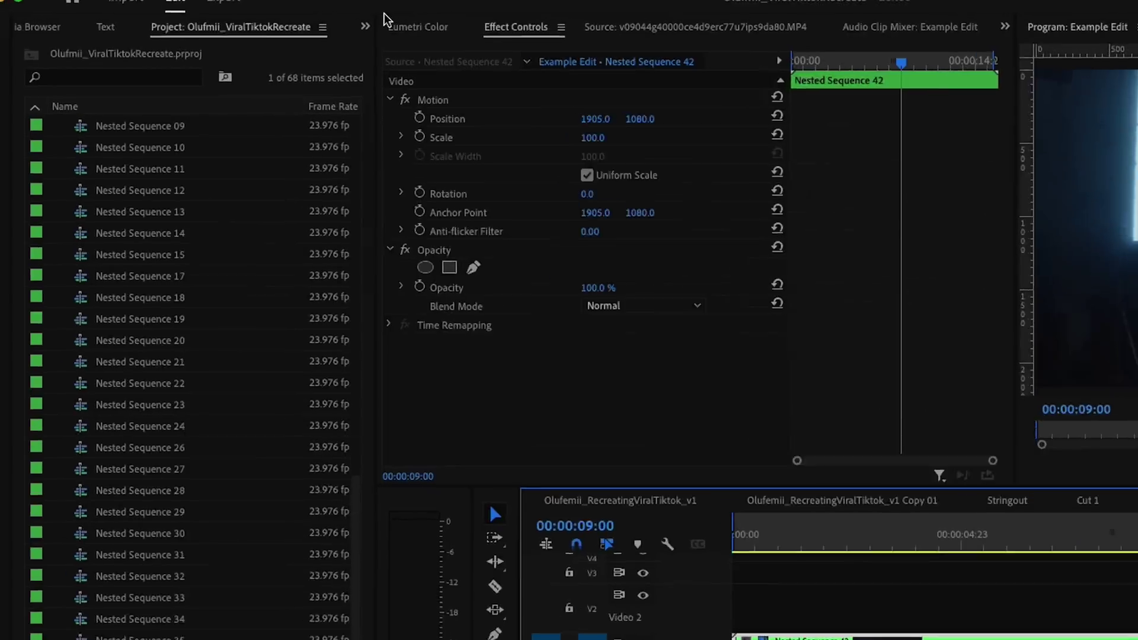
Apply Warp Stabilizer to Nested Sequence 42 and scrub through the stabilized result.
left_click(242, 33)
left_click(329, 66)
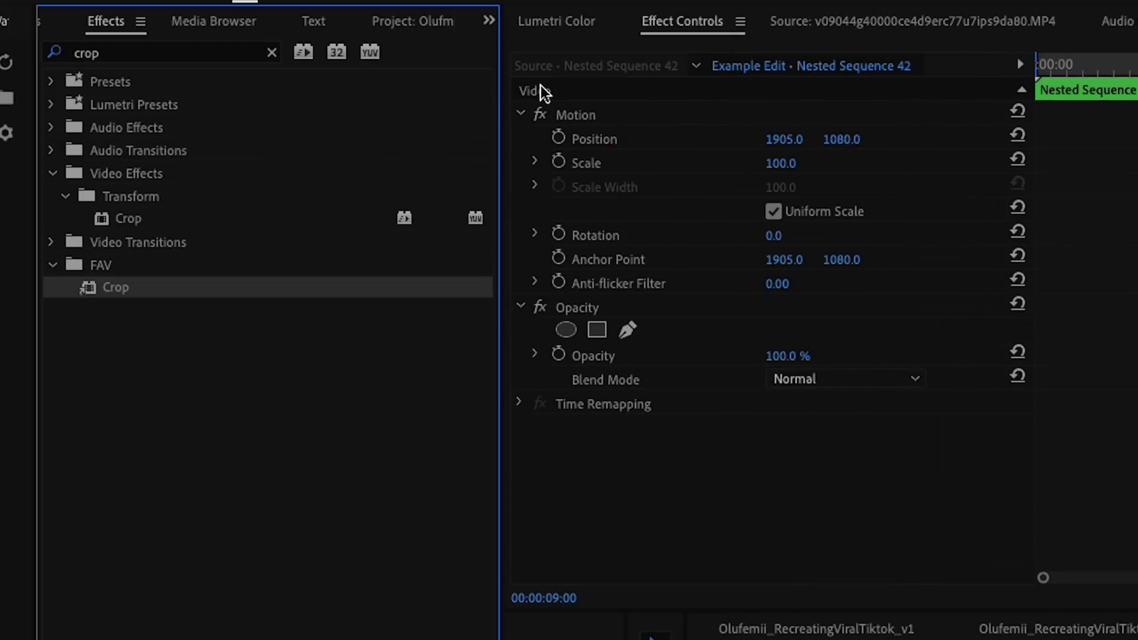
left_click(273, 53)
left_click(244, 52)
type("warp")
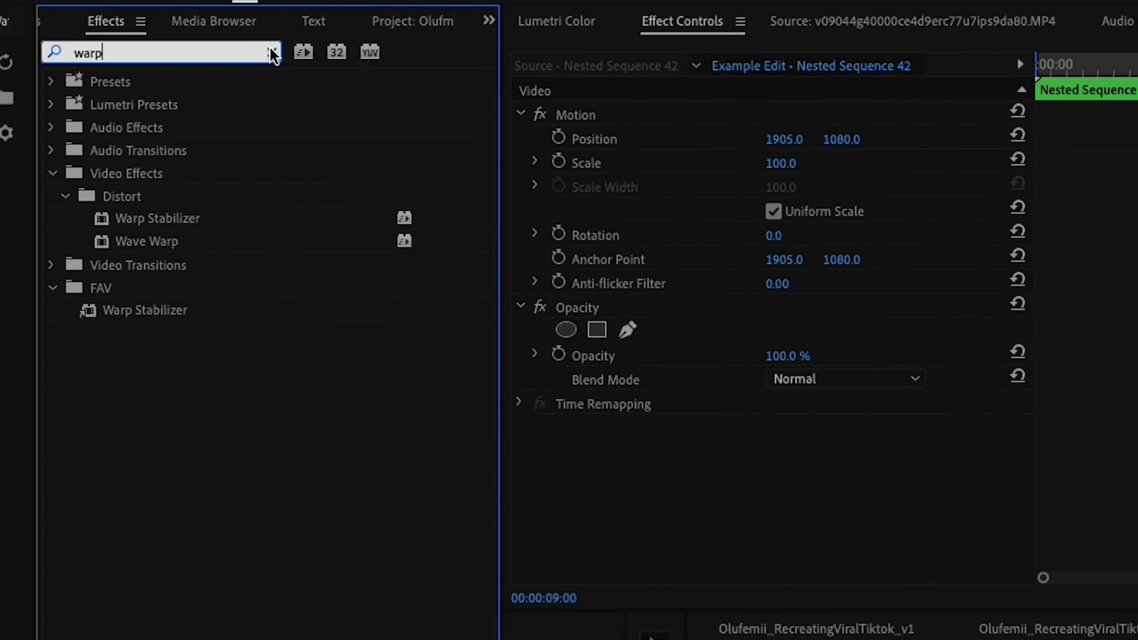
left_click_drag(146, 310, 681, 477)
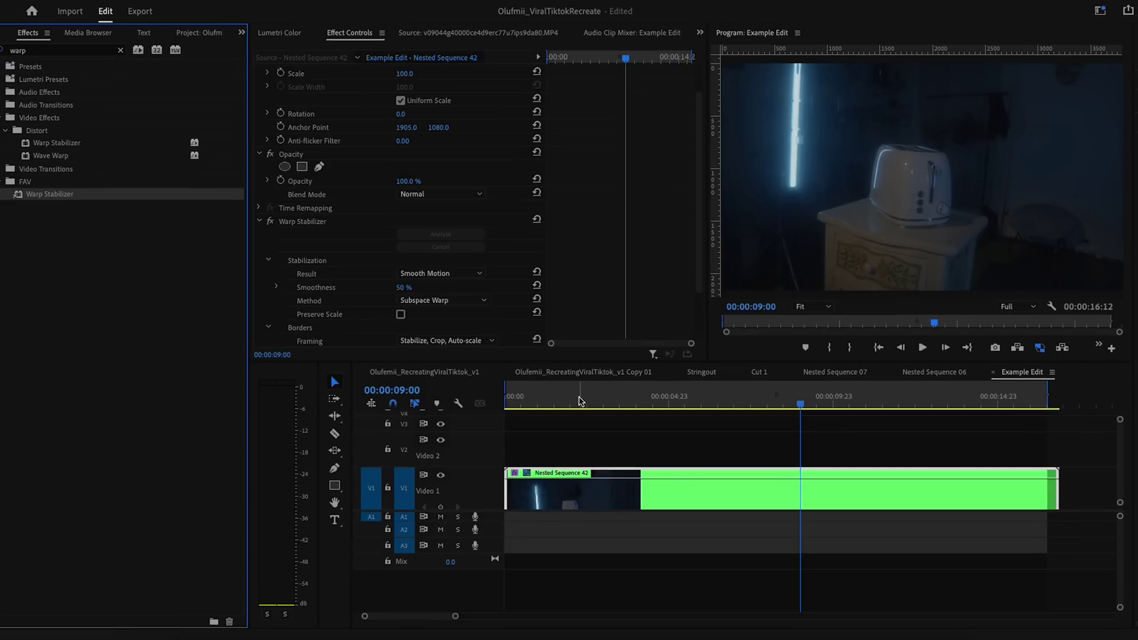
left_click_drag(509, 402, 628, 407)
left_click_drag(368, 532, 764, 626)
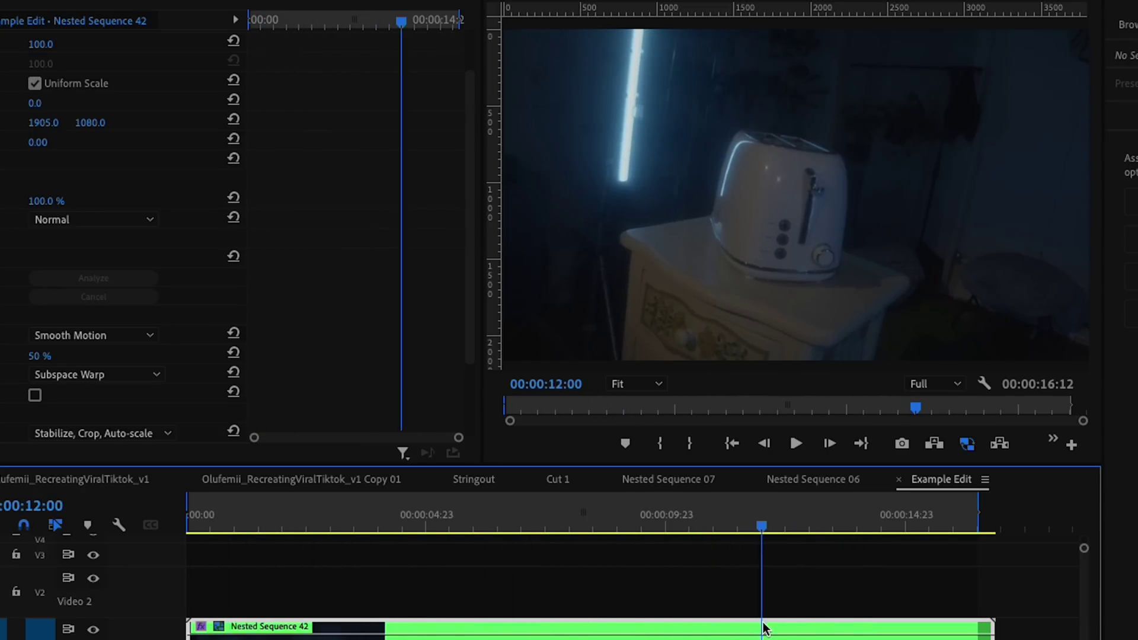
right_click(678, 496)
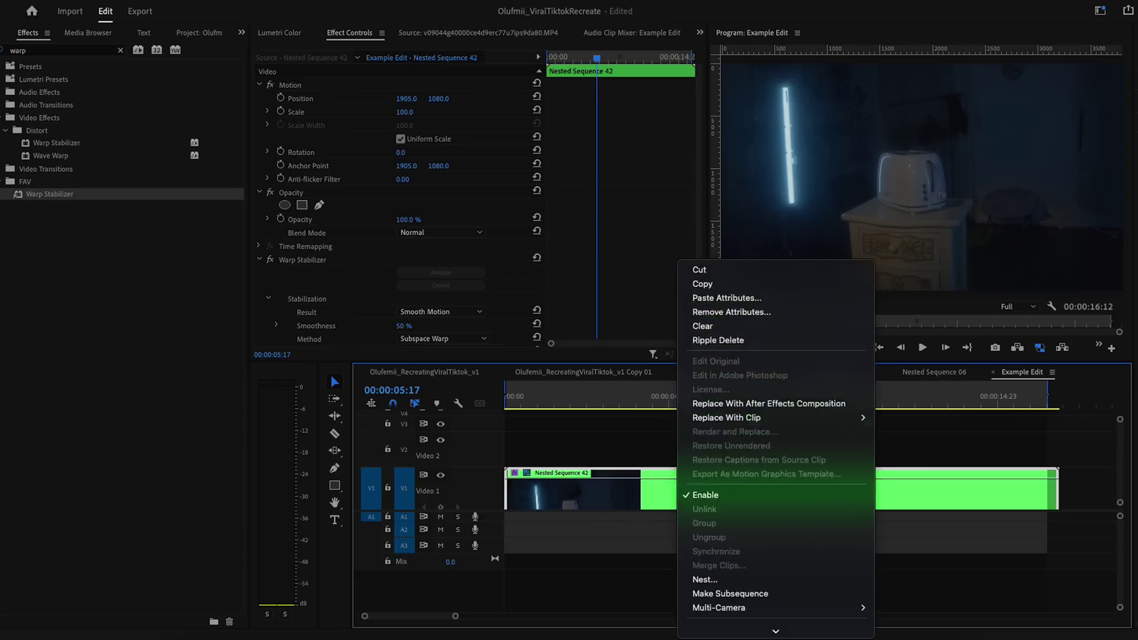
Nest the stabilized clip again as Nested Sequence 43.
scroll(736, 496, "down", 3)
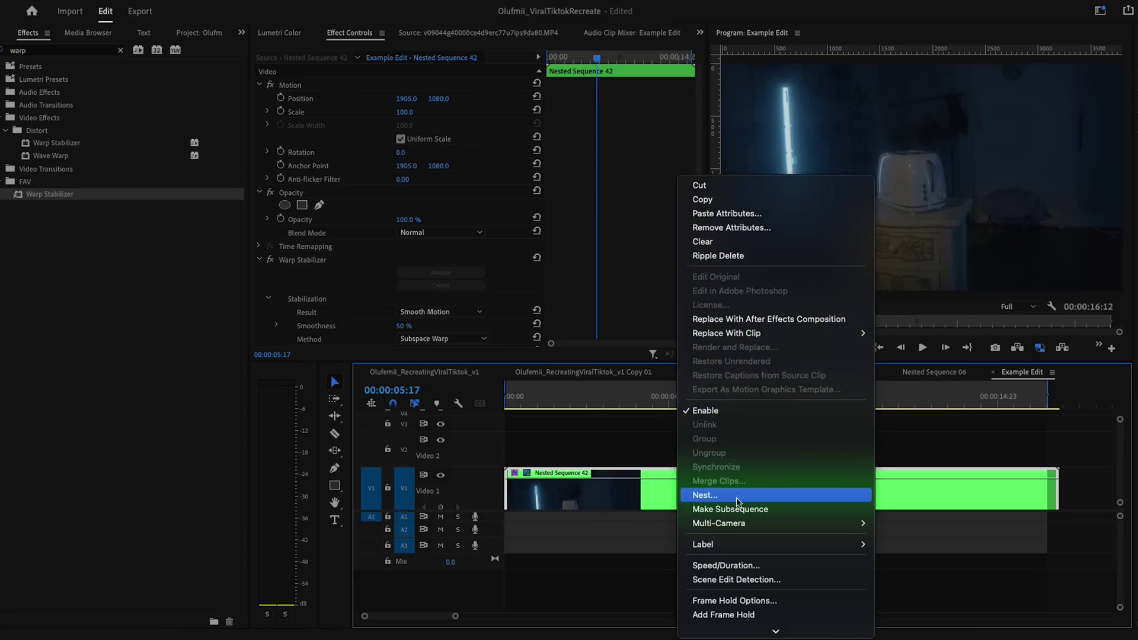
left_click(736, 495)
key("Return")
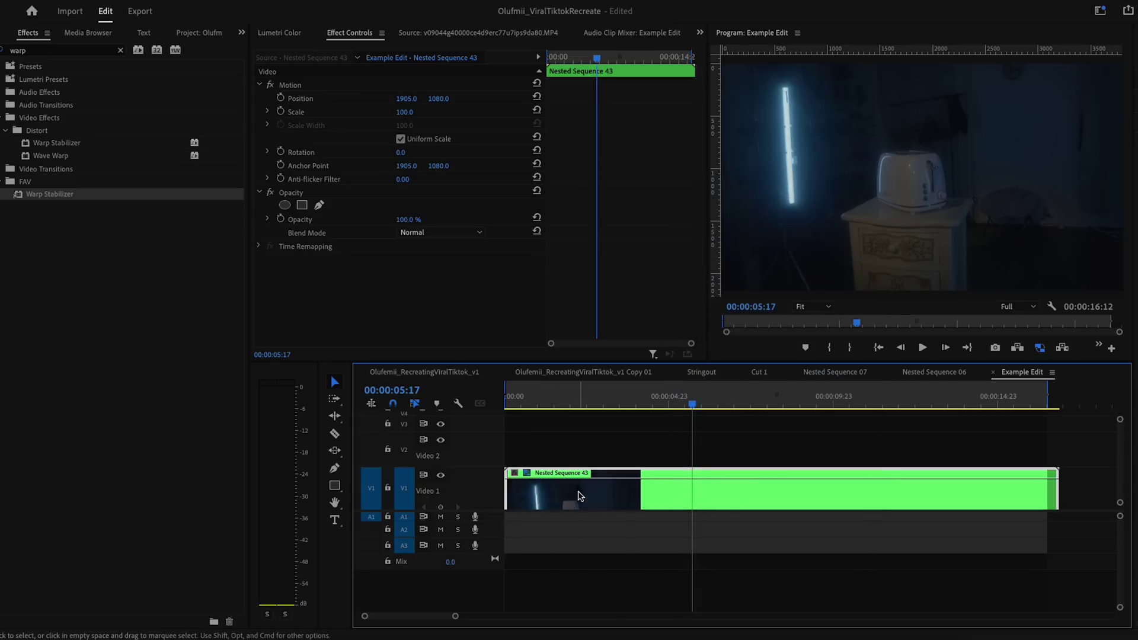
Show the Time Remapping speed line, add a keyframe, and raise the opening speed to about 384%.
right_click(579, 494)
scroll(704, 633, "down", 10)
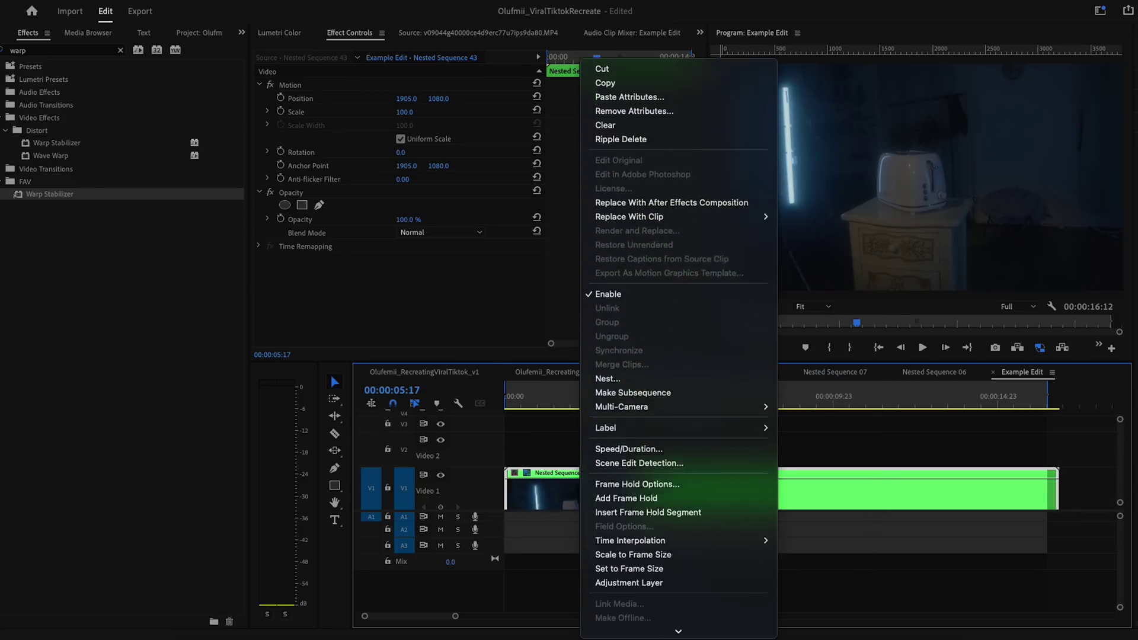
mouse_move(704, 632)
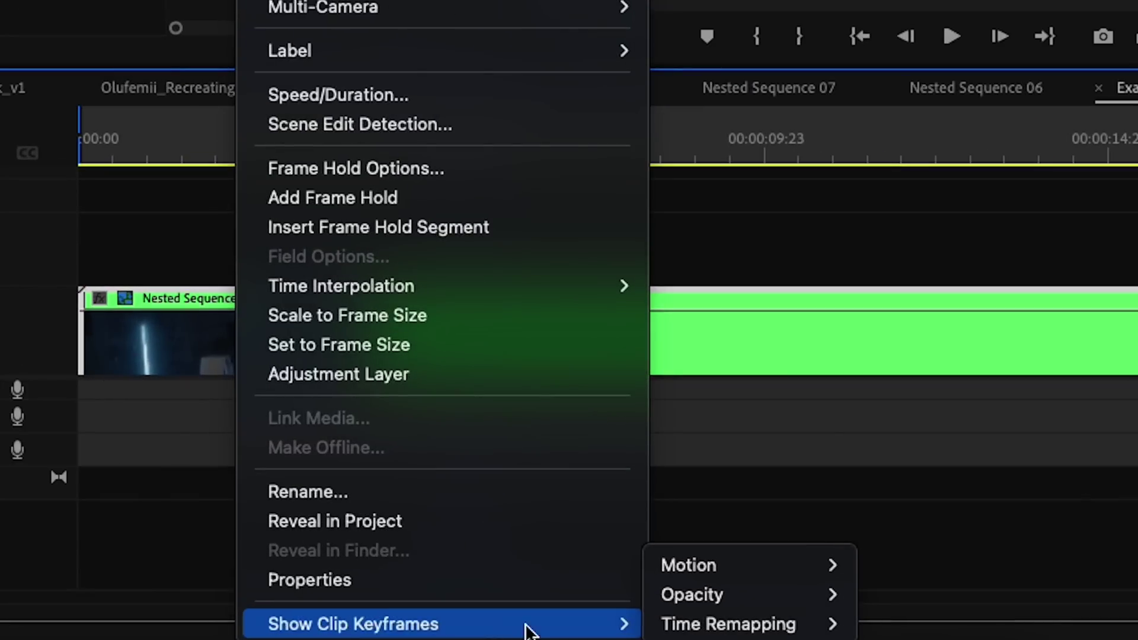
mouse_move(754, 622)
left_click(895, 628)
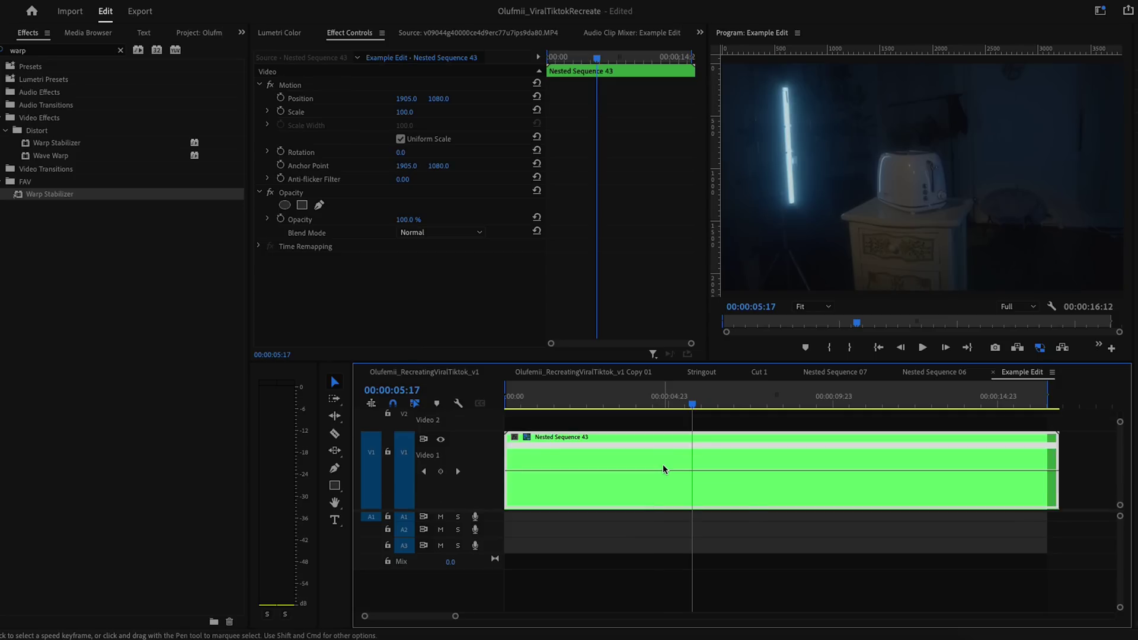
left_click_drag(662, 400, 738, 456)
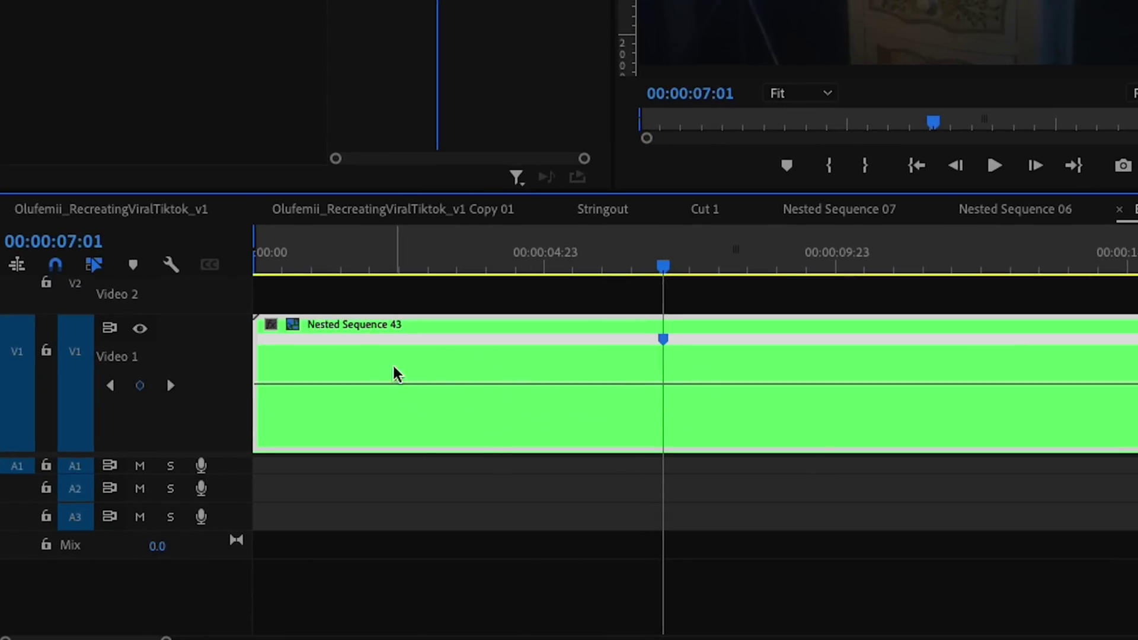
left_click_drag(470, 386, 434, 188)
left_click_drag(339, 261, 312, 254)
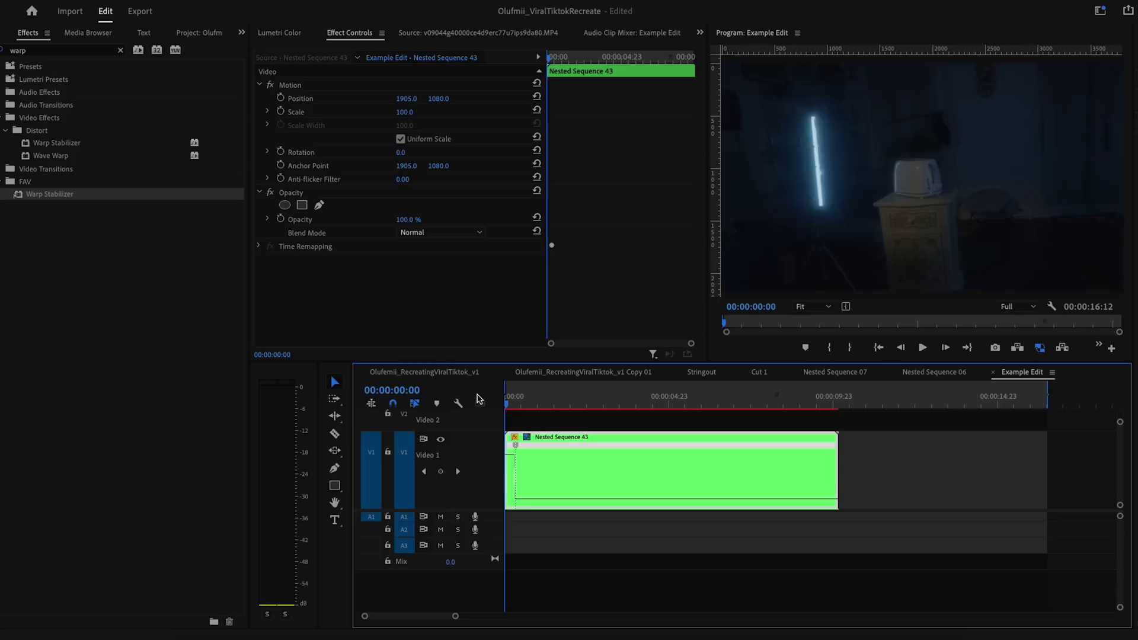
Drag the speed keyframe apart into a gradual ramp and play it back.
key("space")
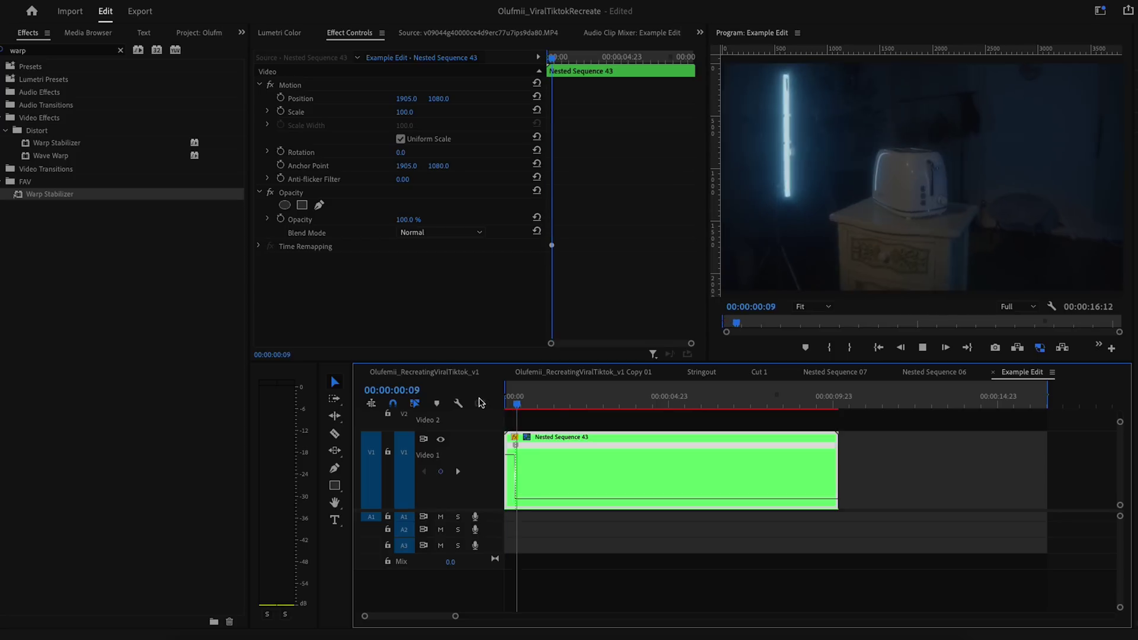
key("space")
left_click_drag(524, 398, 479, 409)
scroll(482, 461, "up", 2)
scroll(456, 455, "down", 3)
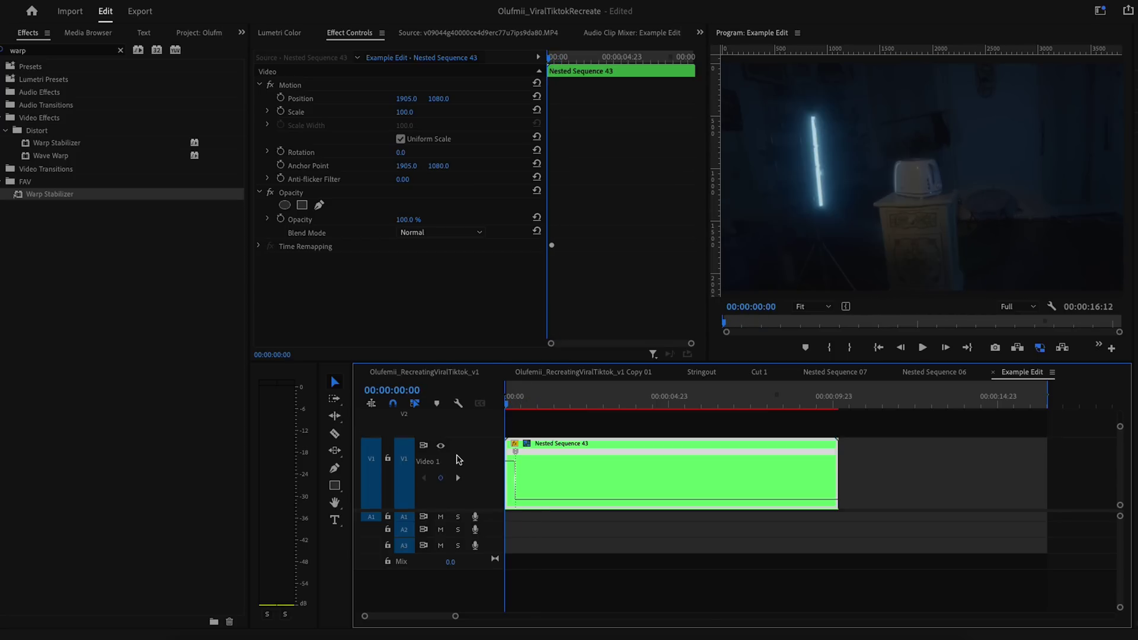
scroll(507, 471, "up", 5)
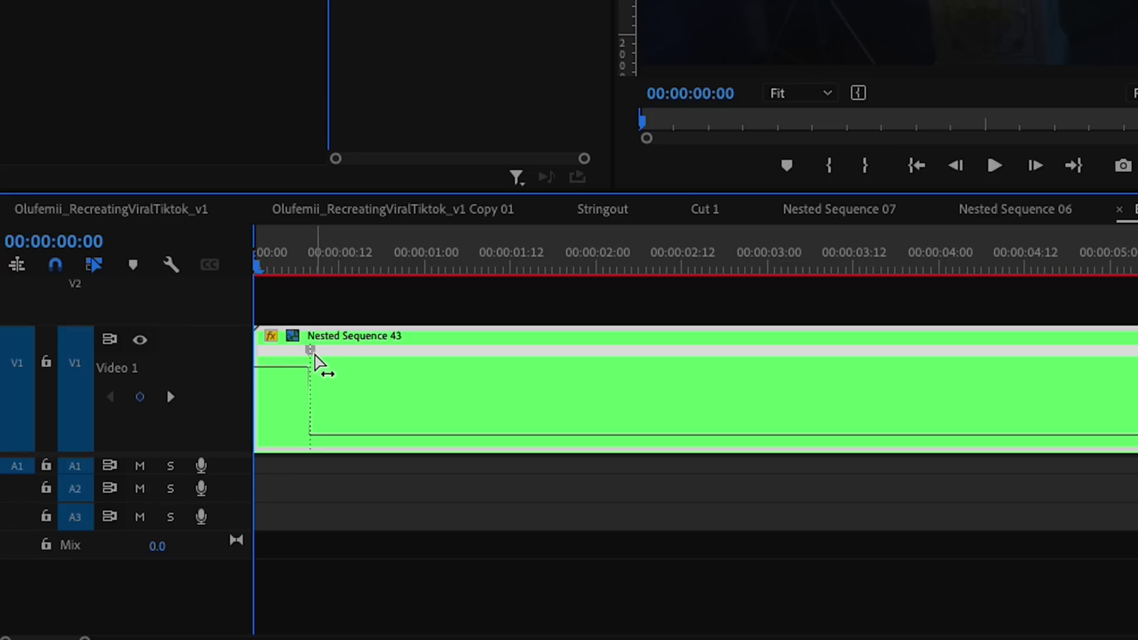
left_click_drag(313, 359, 376, 354)
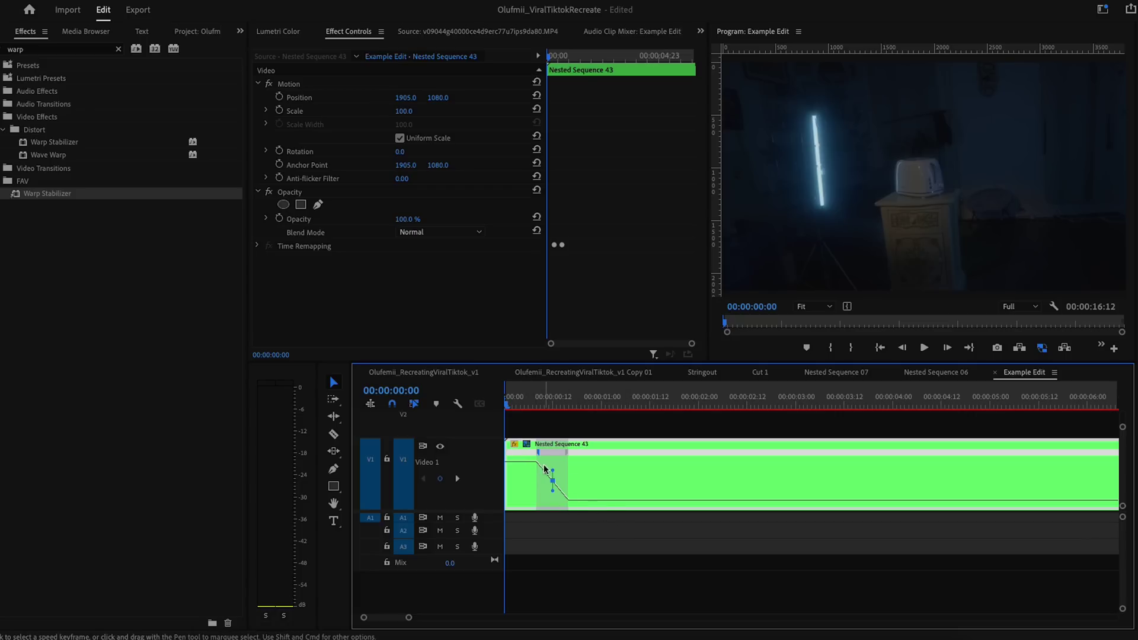
key("space")
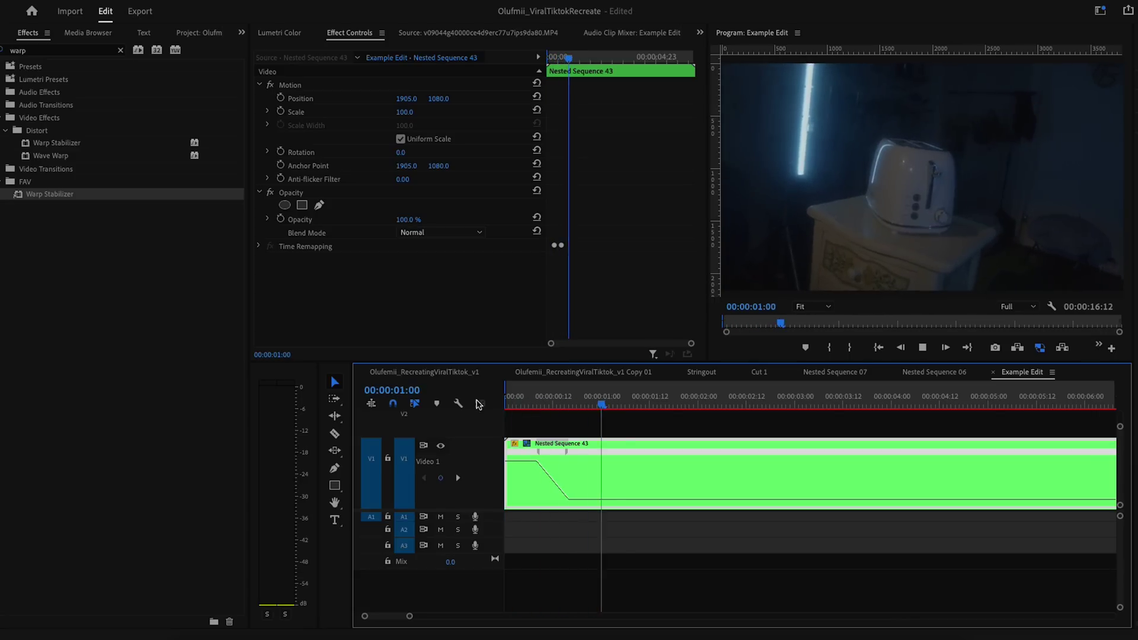
left_click(524, 401)
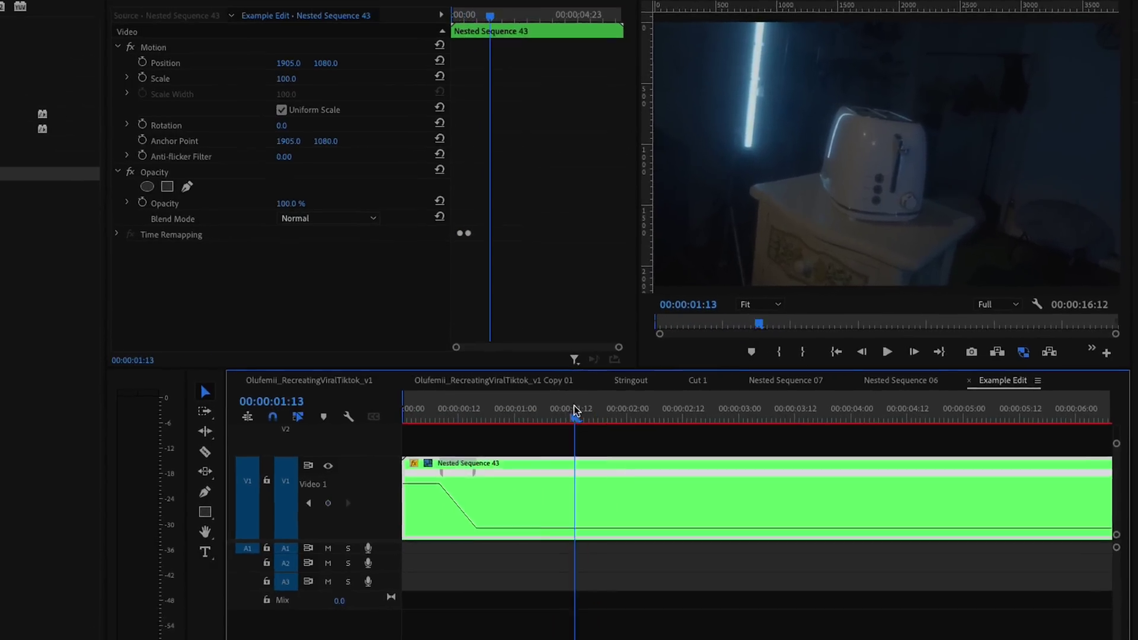
Cut the nested clip at 00:00:01:14, move the remainder aside, and duplicate the ramped part after it.
key("space")
key("c")
left_click(659, 476)
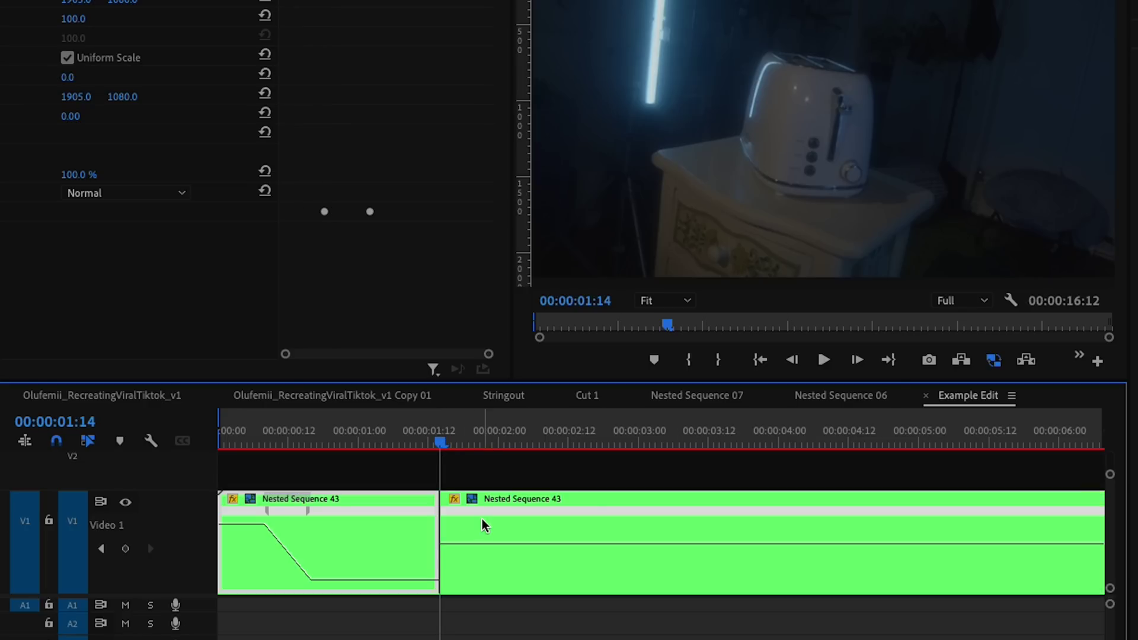
left_click_drag(474, 520, 1064, 518)
left_click(350, 543)
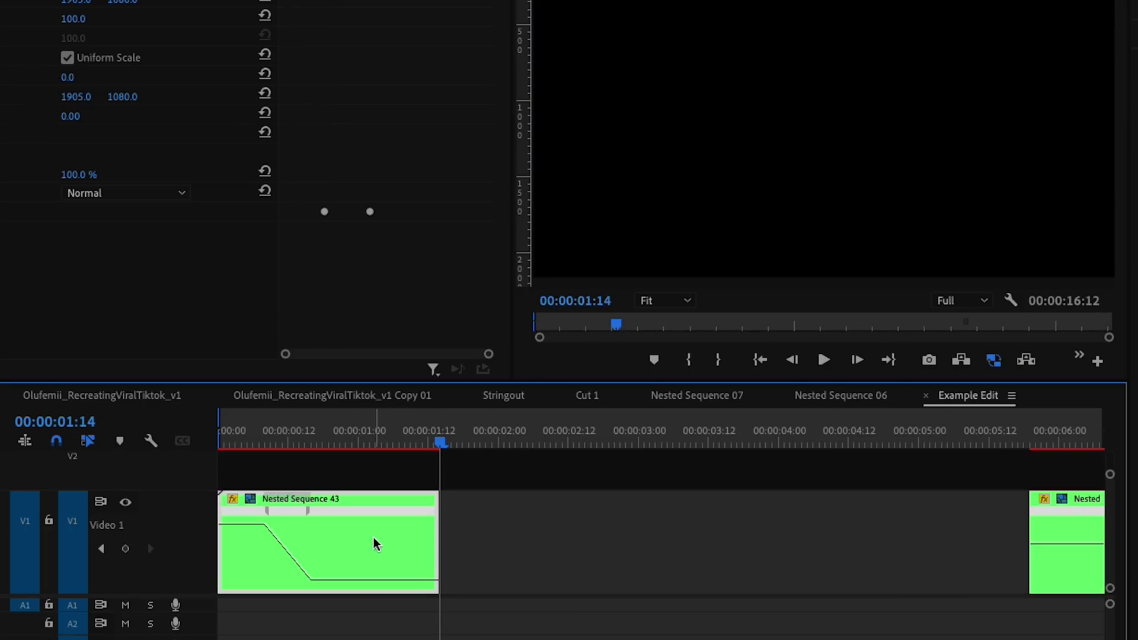
left_click_drag(361, 534, 356, 465)
left_click_drag(273, 473, 543, 490)
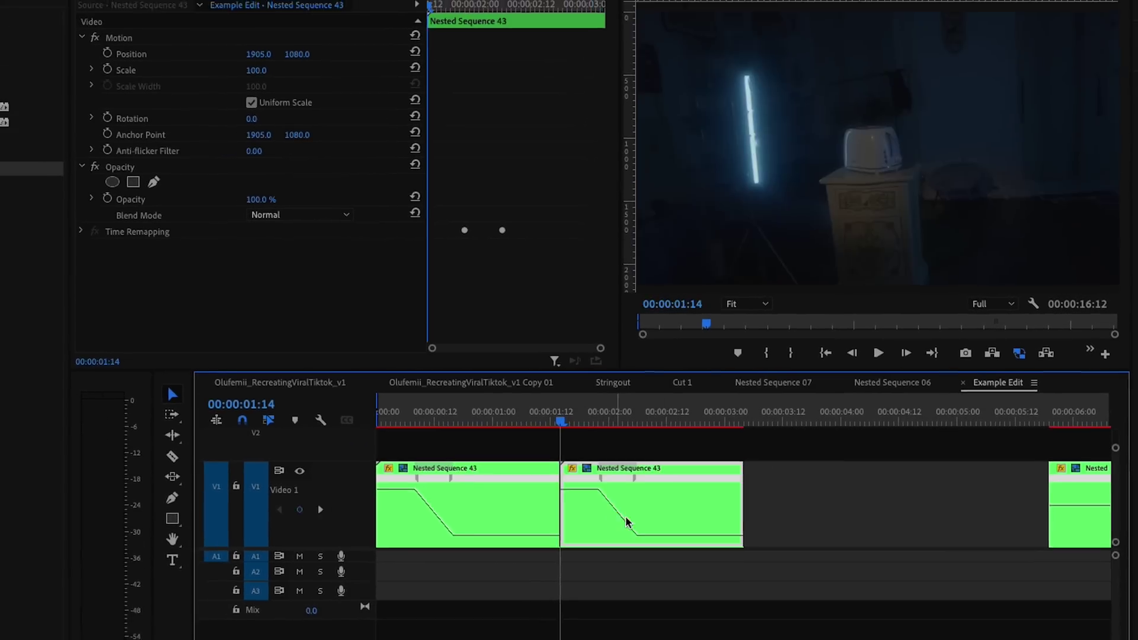
right_click(581, 534)
Reverse the copy's speed in Speed/Duration and play the ramp back from the start.
scroll(821, 534, "down", 2)
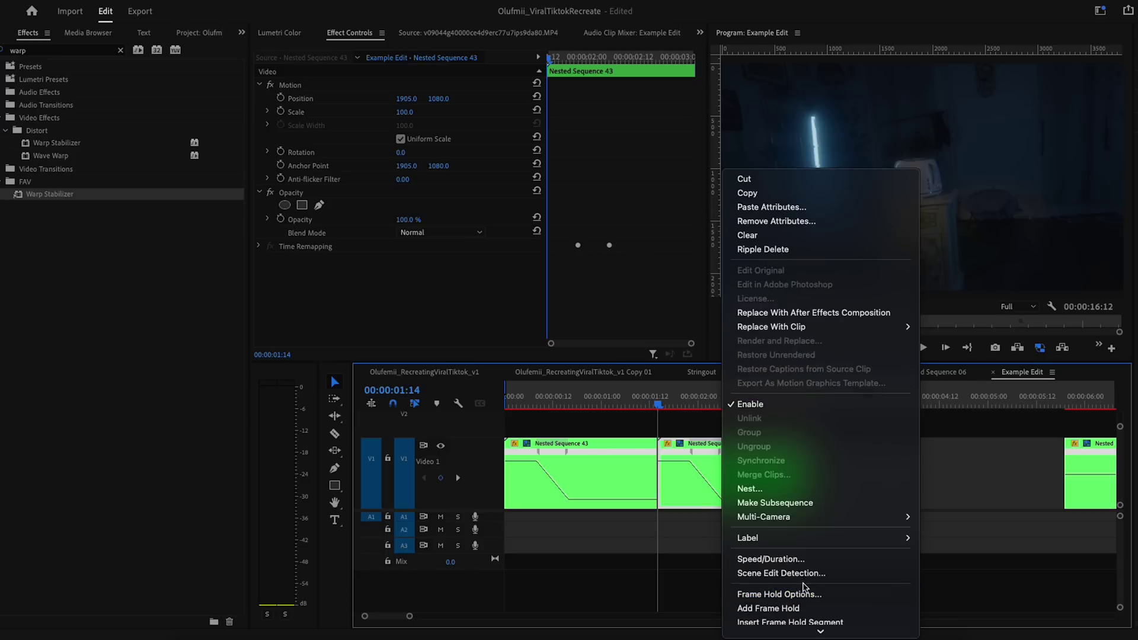
left_click(758, 485)
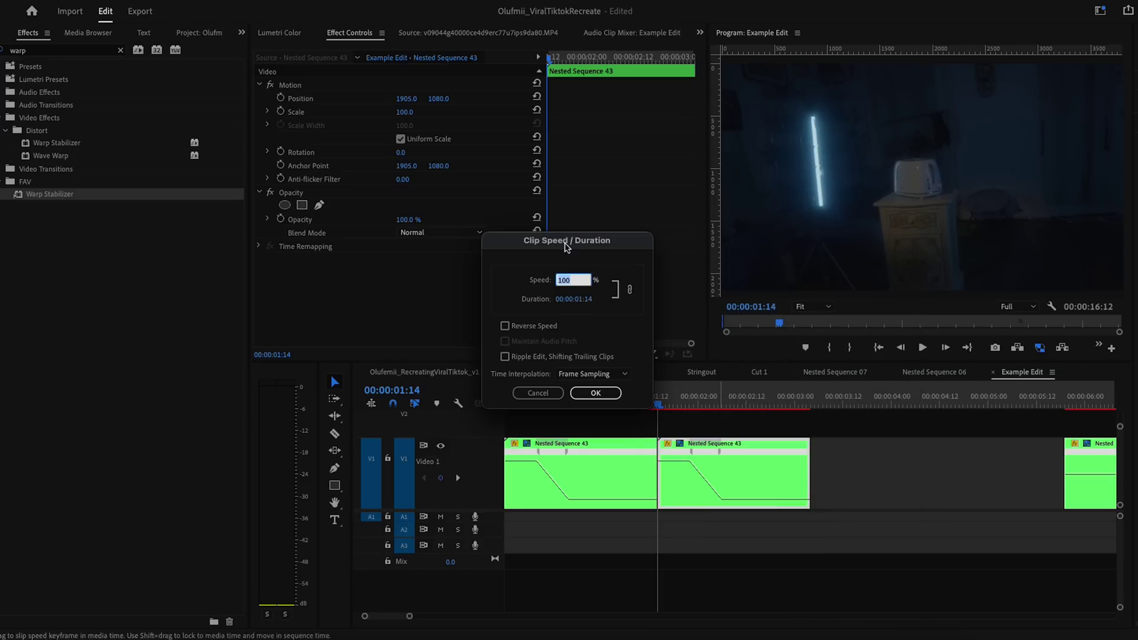
left_click(596, 393)
key("space")
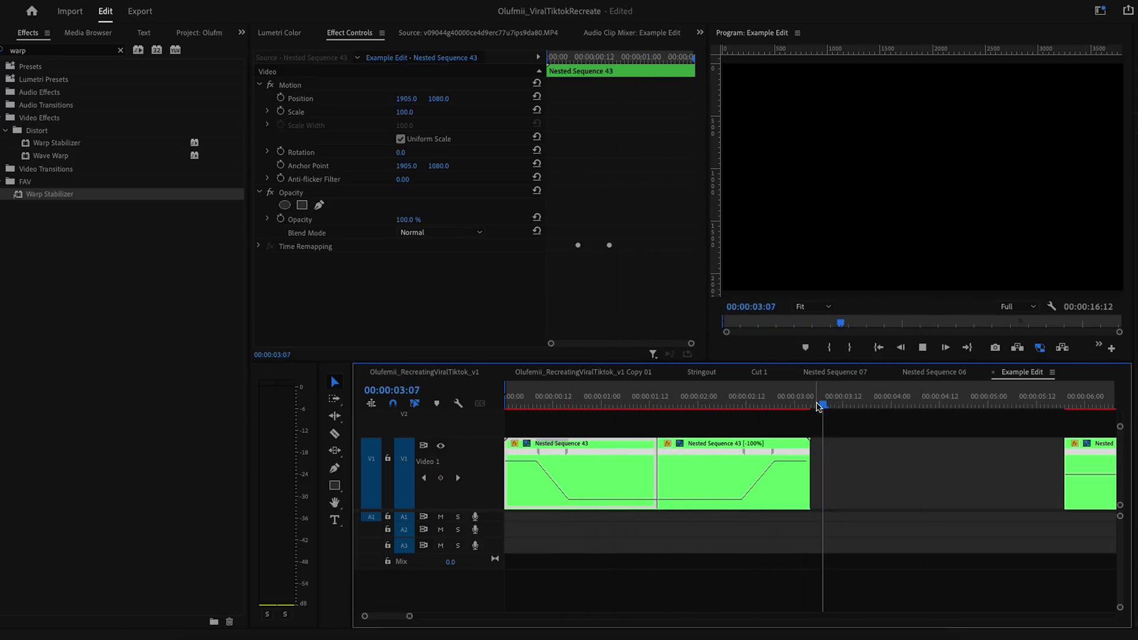
left_click_drag(818, 407, 665, 406)
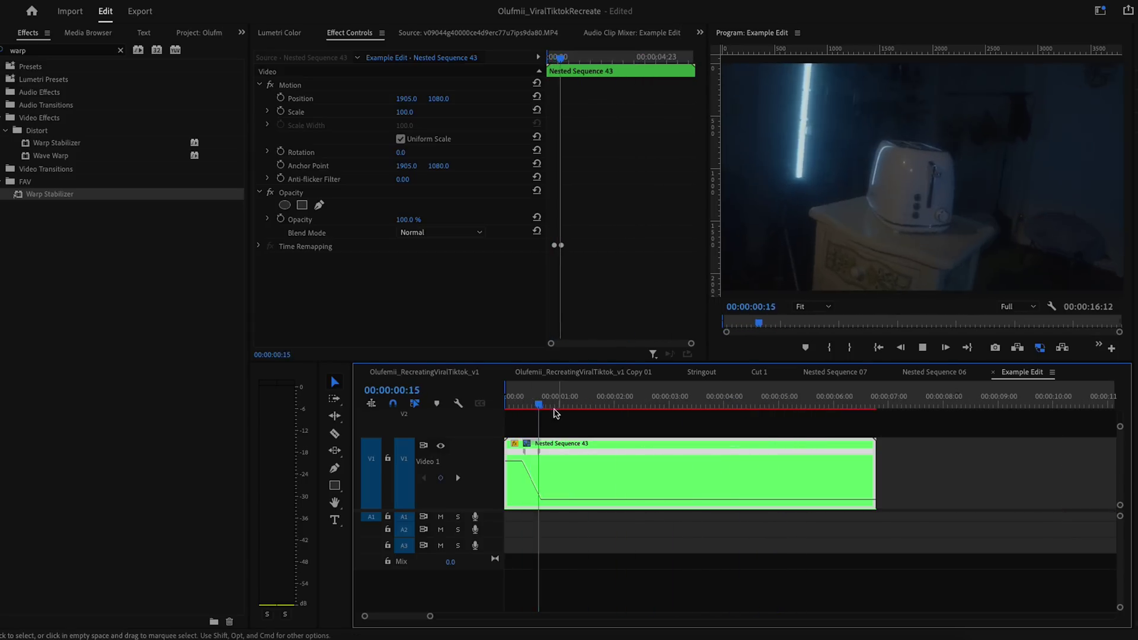
left_click_drag(574, 404, 611, 406)
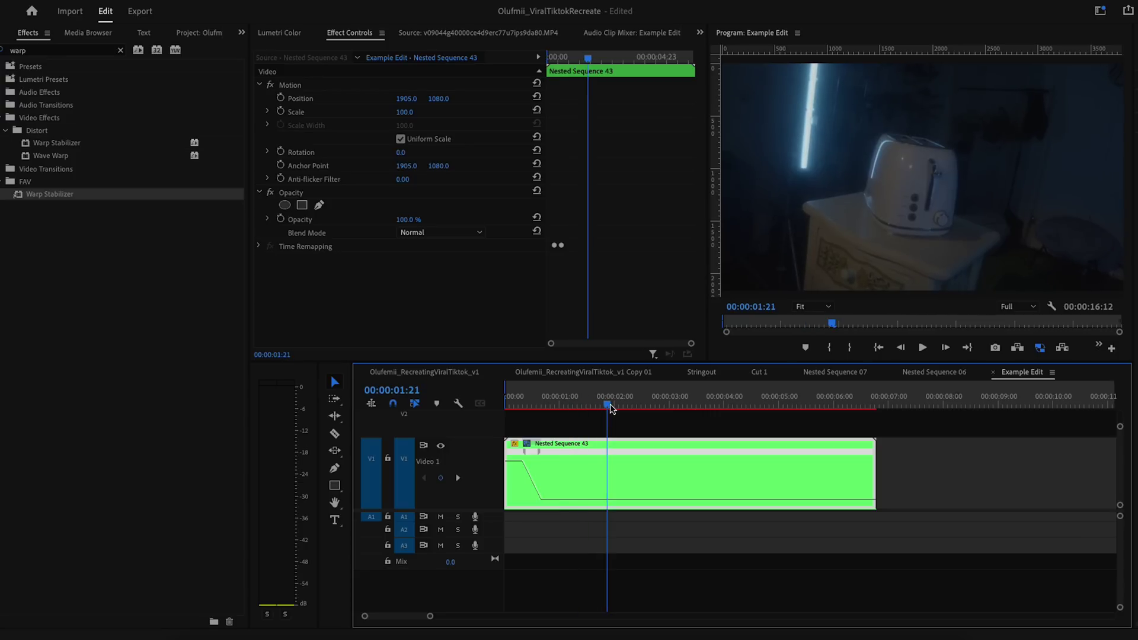
left_click(611, 408)
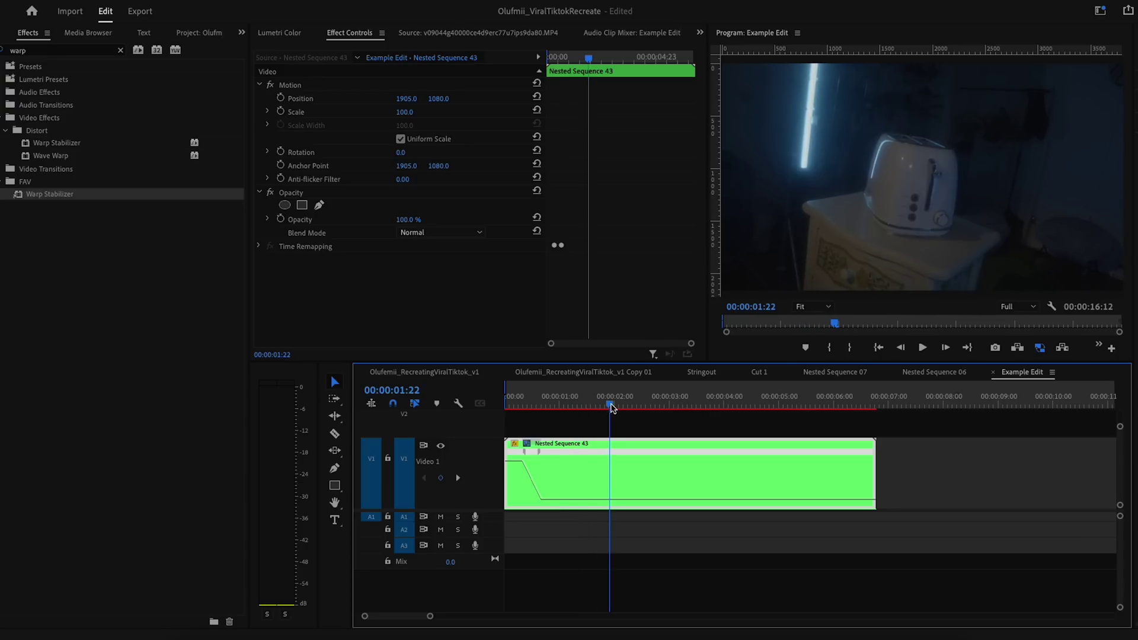
left_click_drag(612, 409, 508, 409)
key("space")
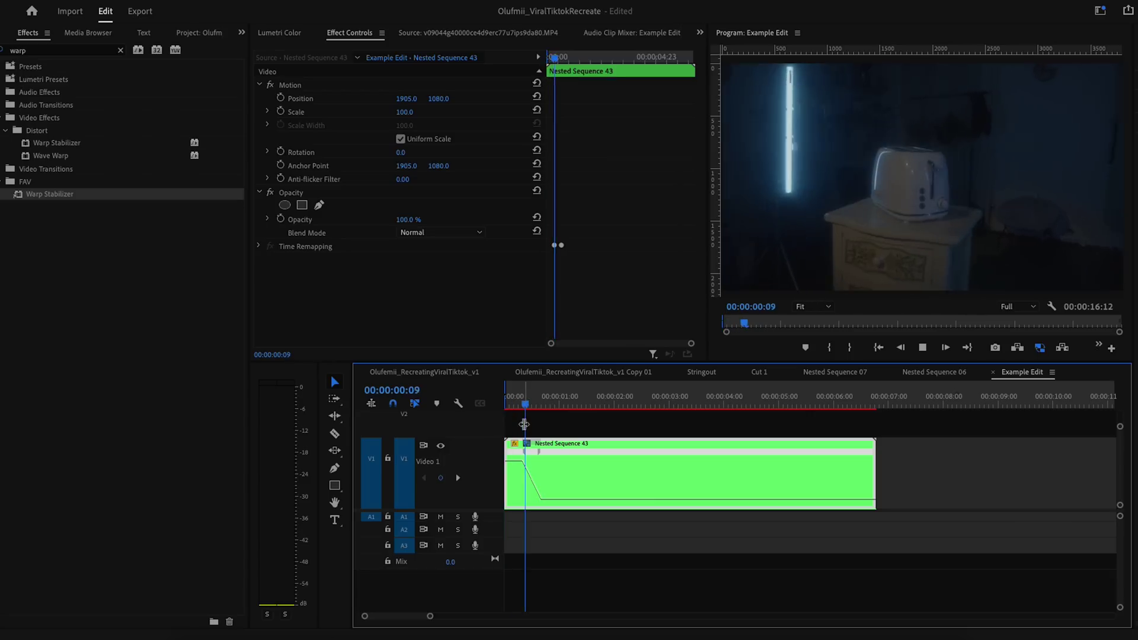
key("space")
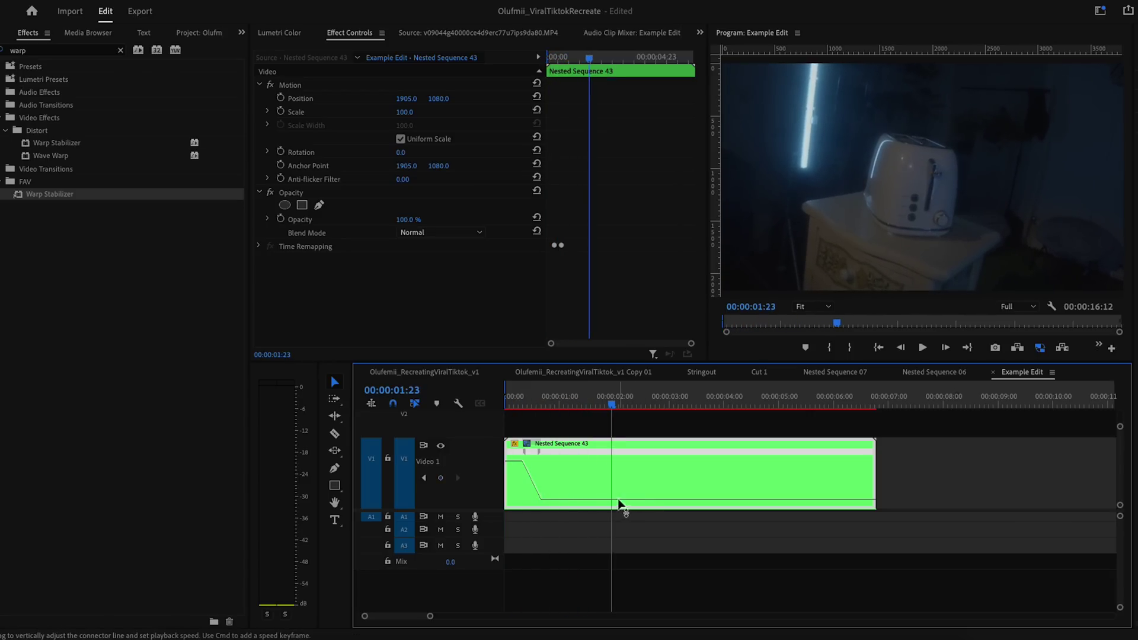
Raise the ending speed rubber band to about 1660% and review the fast finish.
left_click_drag(628, 500, 623, 152)
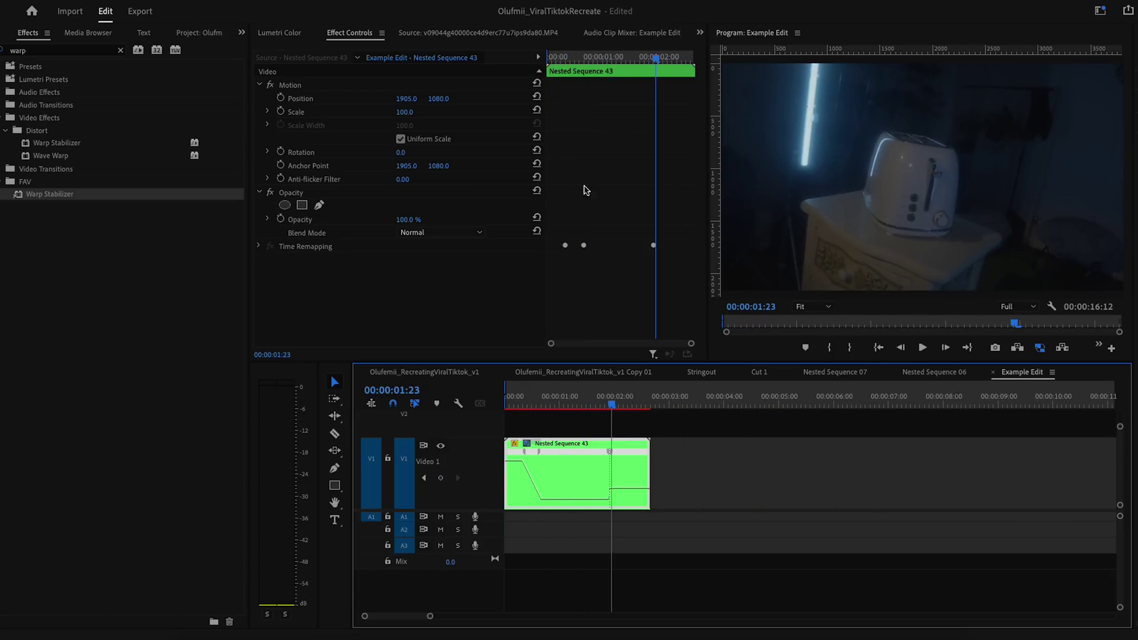
left_click(583, 401)
key("space")
key("equal")
key("space")
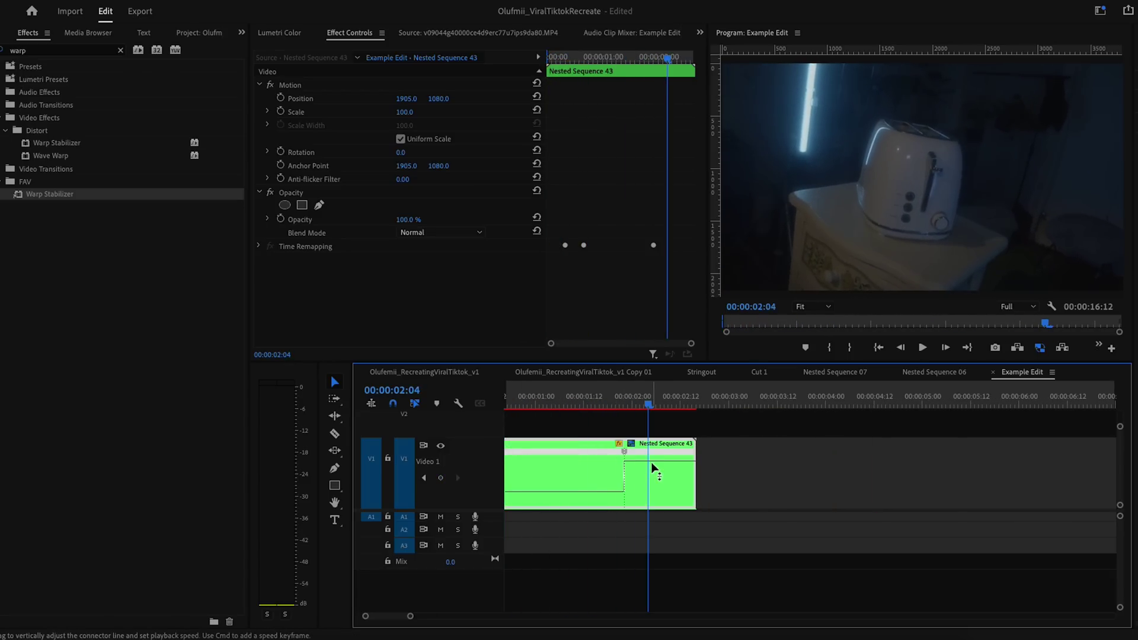
left_click_drag(653, 469, 653, 450)
left_click(601, 403)
key("space")
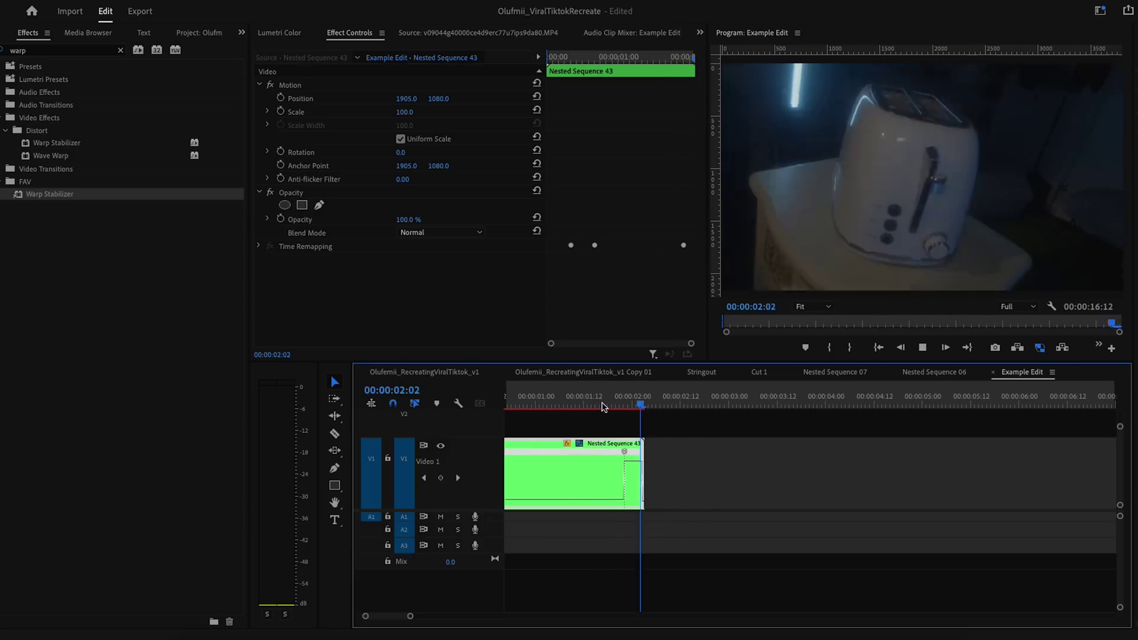
left_click_drag(686, 454, 706, 491)
key("space")
key("Home")
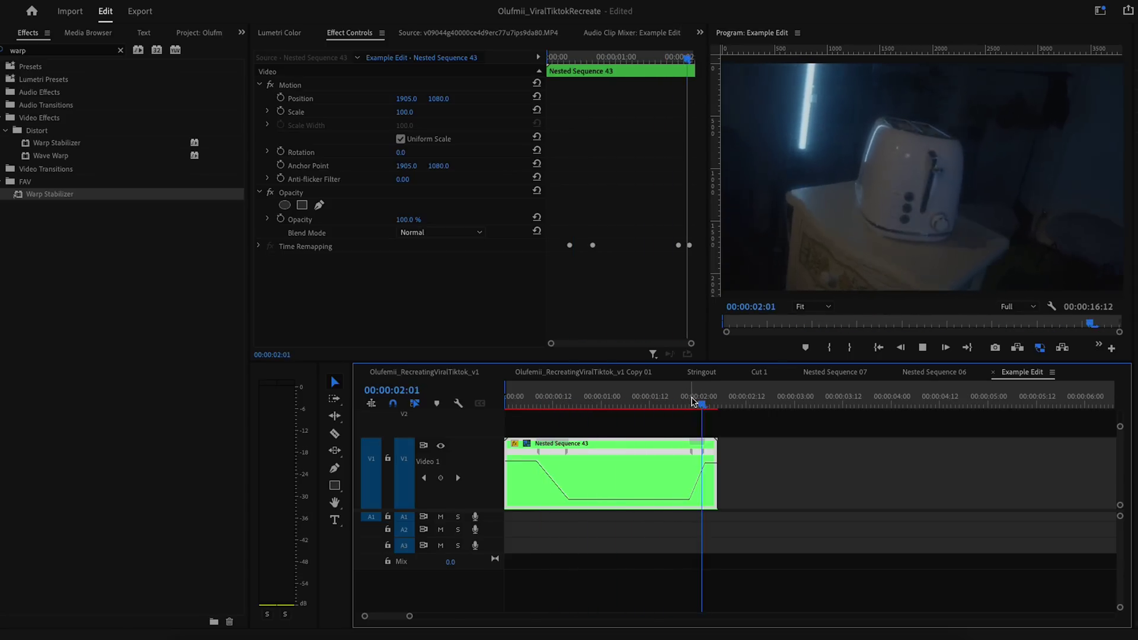
left_click_drag(691, 402, 613, 402)
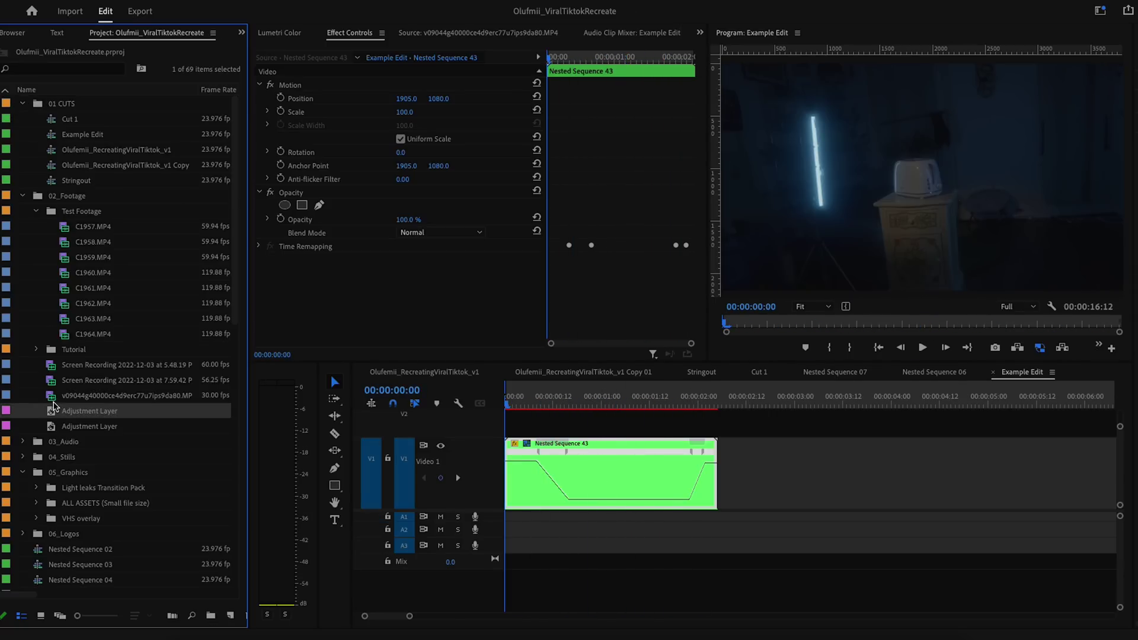
Preview the reference TikTok clip's blur and create a new adjustment layer.
double_click(118, 394)
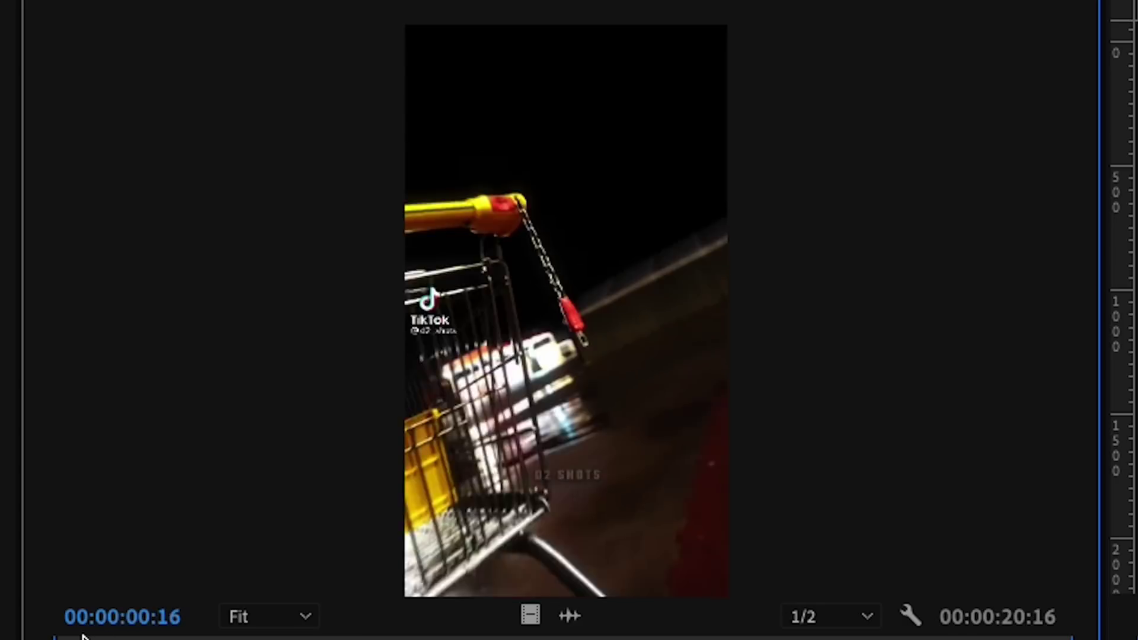
left_click_drag(83, 635, 55, 639)
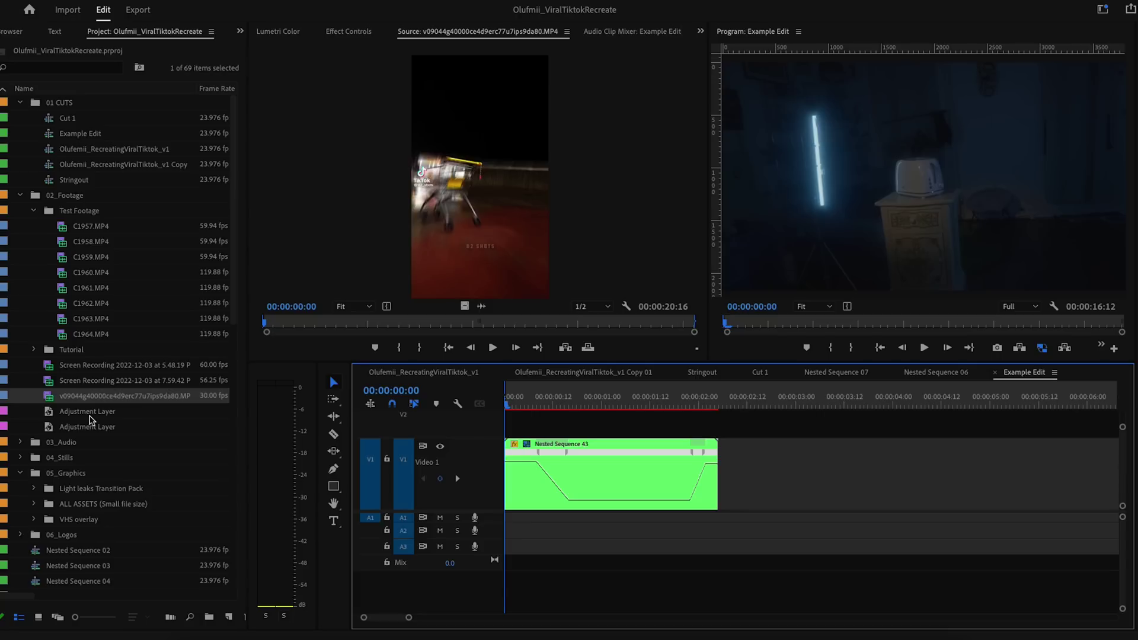
left_click(74, 415)
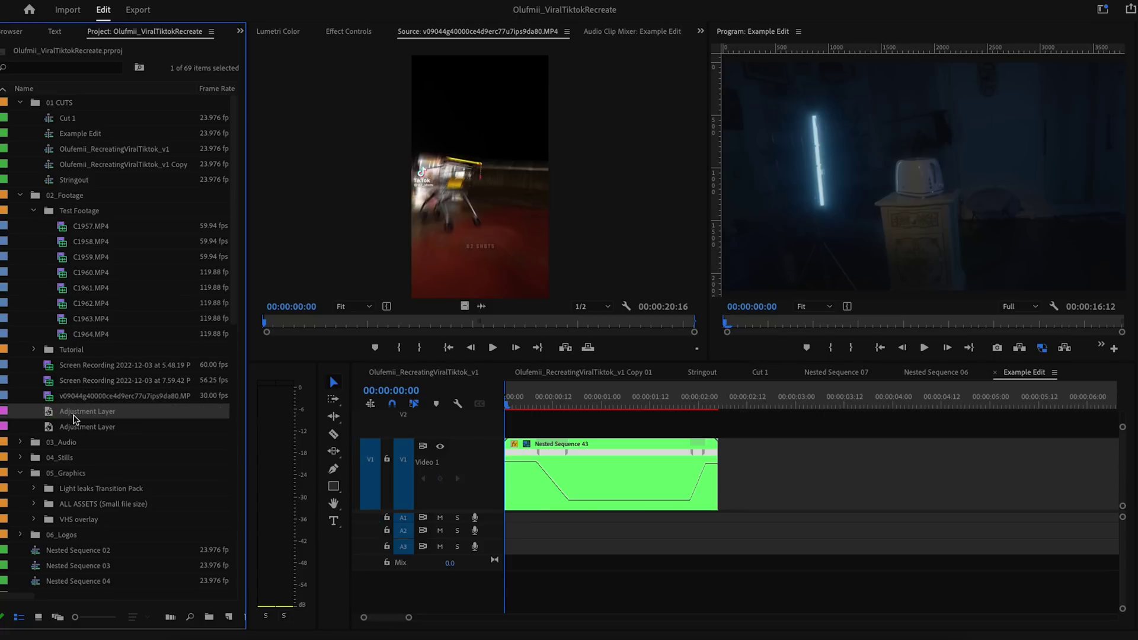
left_click(229, 616)
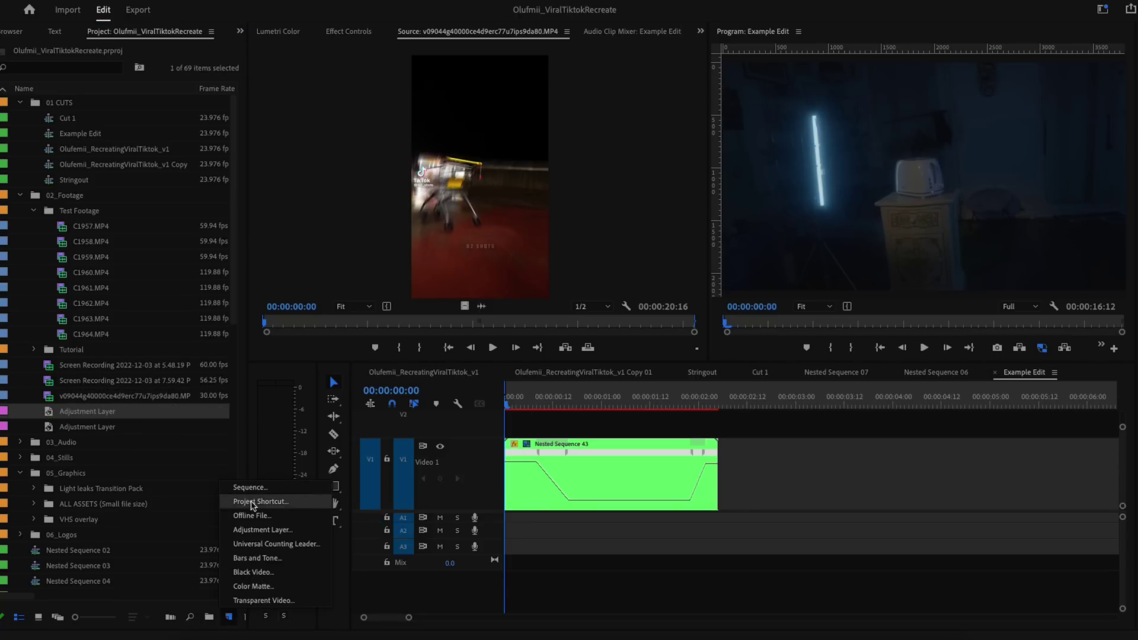
left_click(262, 530)
left_click(653, 373)
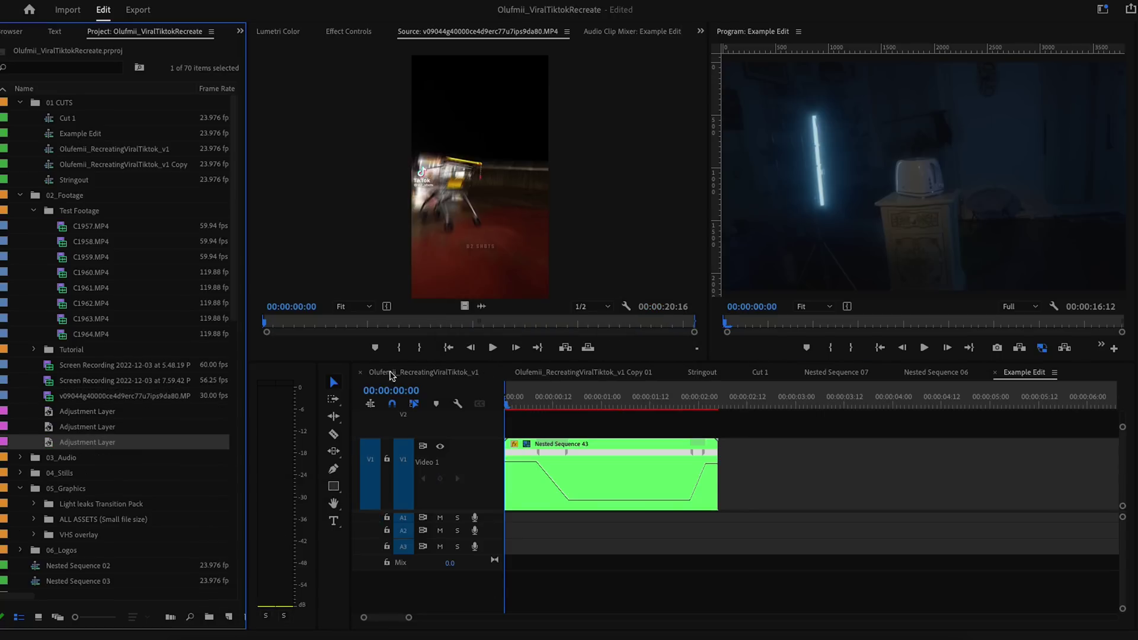
Place the adjustment layer on V2 and trim off the part past Nested Sequence 43's end.
left_click_drag(61, 443, 756, 440)
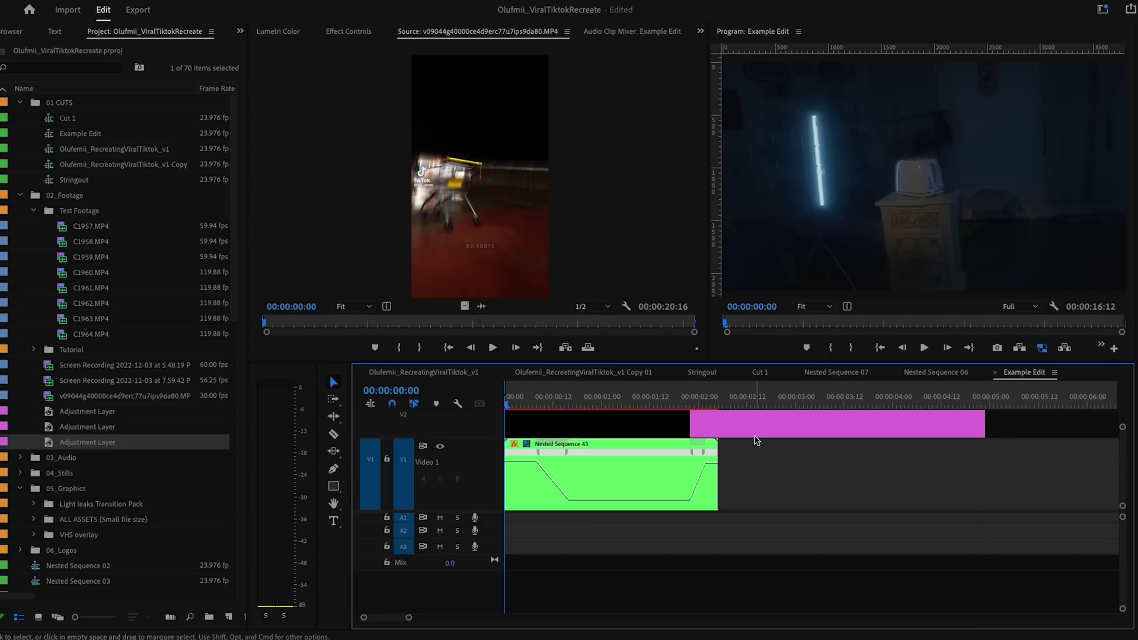
key("c")
left_click(718, 428)
key("v")
left_click(761, 420)
key("Delete")
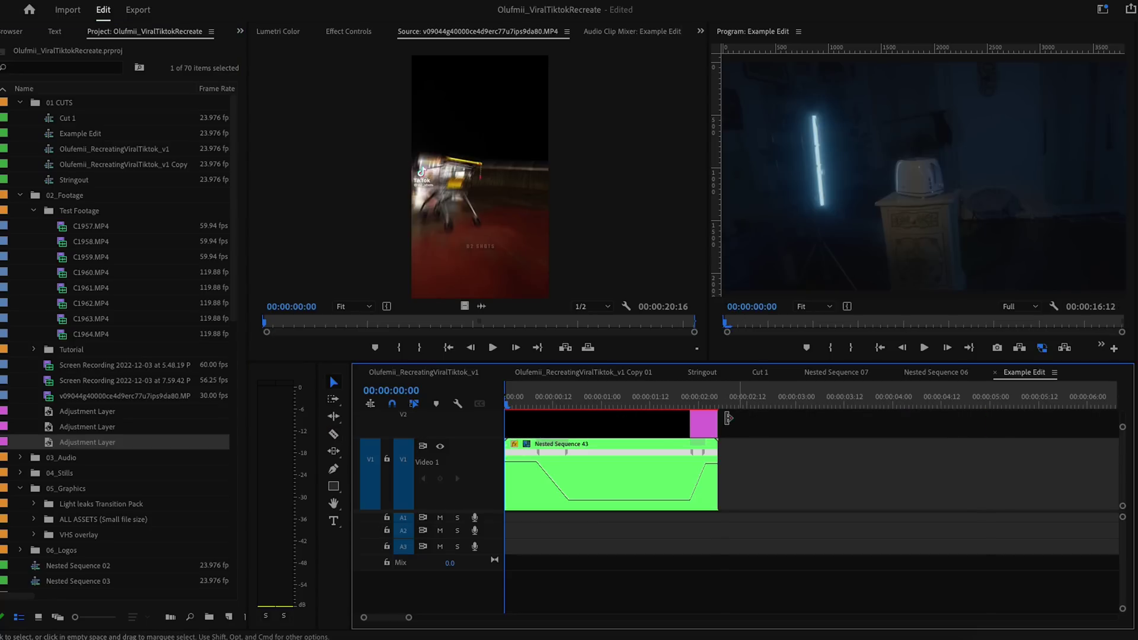
left_click(704, 421)
Apply the Directional Blur effect to the adjustment layer.
left_click(240, 31)
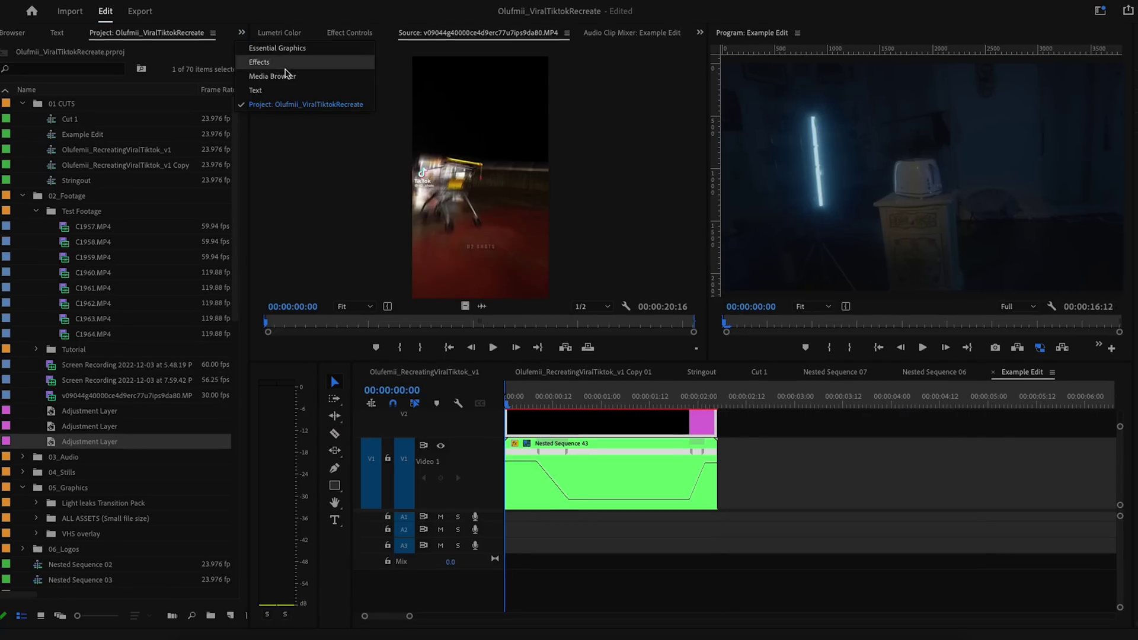
left_click(283, 62)
left_click(70, 48)
type("die")
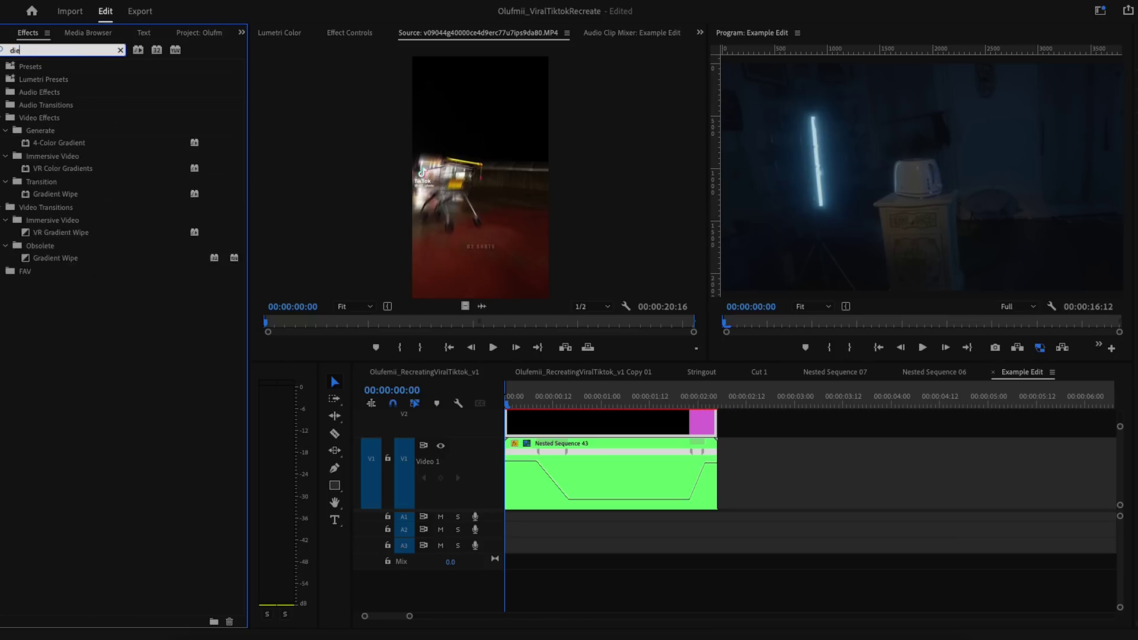
key("BackSpace")
type("rec")
left_click_drag(58, 143, 466, 392)
scroll(533, 429, "up", 1)
left_click(357, 33)
Keyframe Directional Blur at the clip start with 40° direction and 33 blur length.
scroll(526, 416, "up", 1)
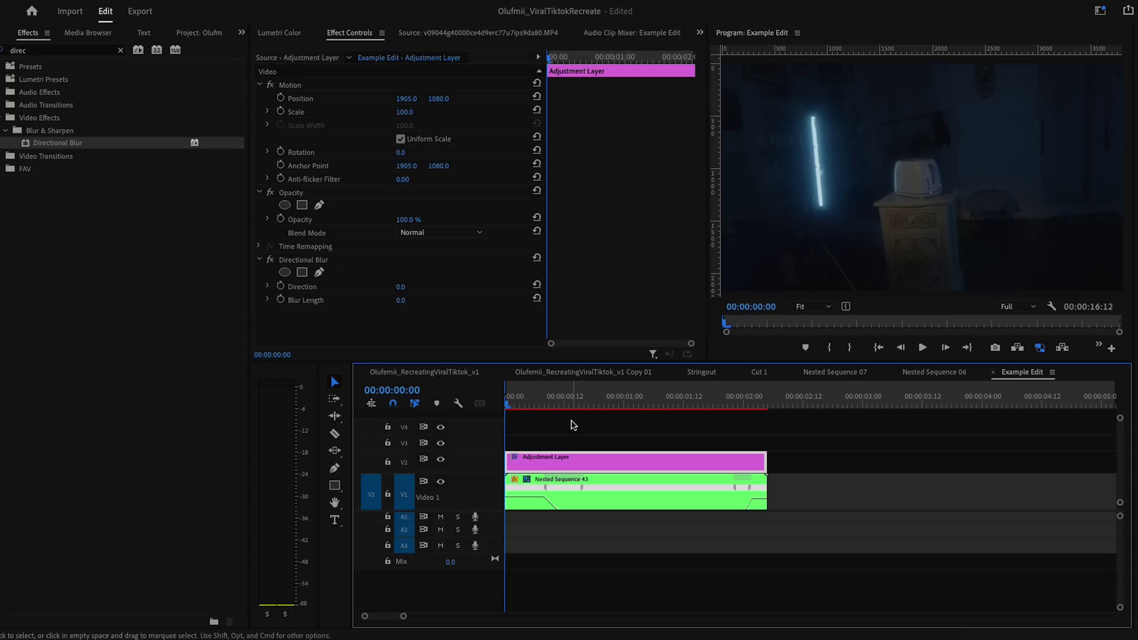
key("super+=")
key("super+=")
key("=")
left_click_drag(526, 403, 632, 418)
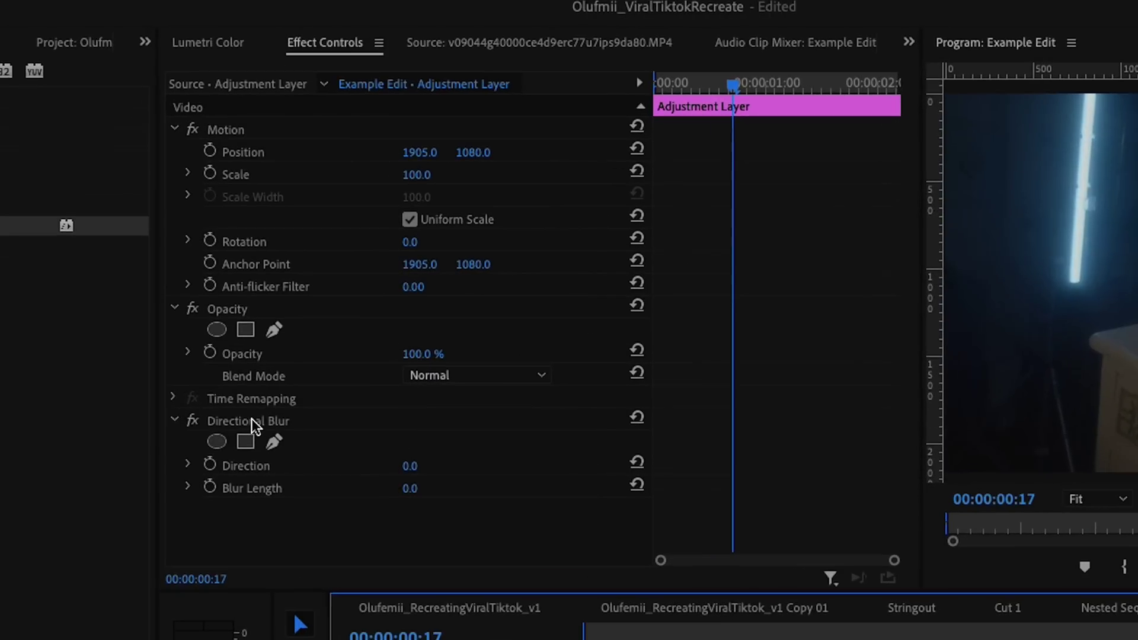
left_click(305, 259)
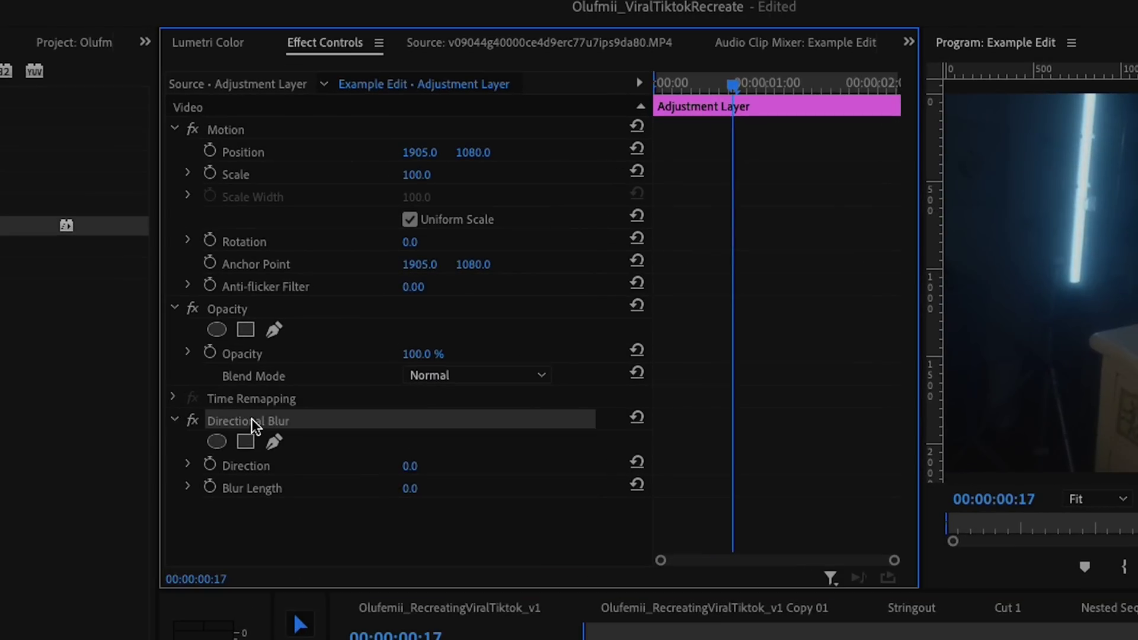
left_click(211, 490)
left_click(214, 467)
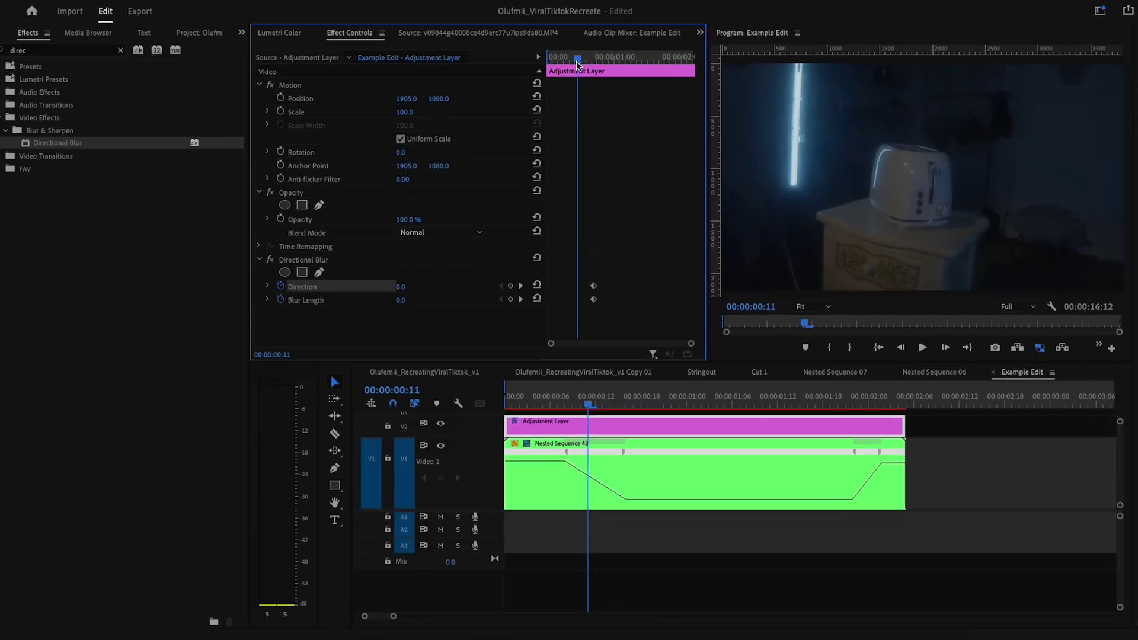
left_click_drag(741, 90, 658, 90)
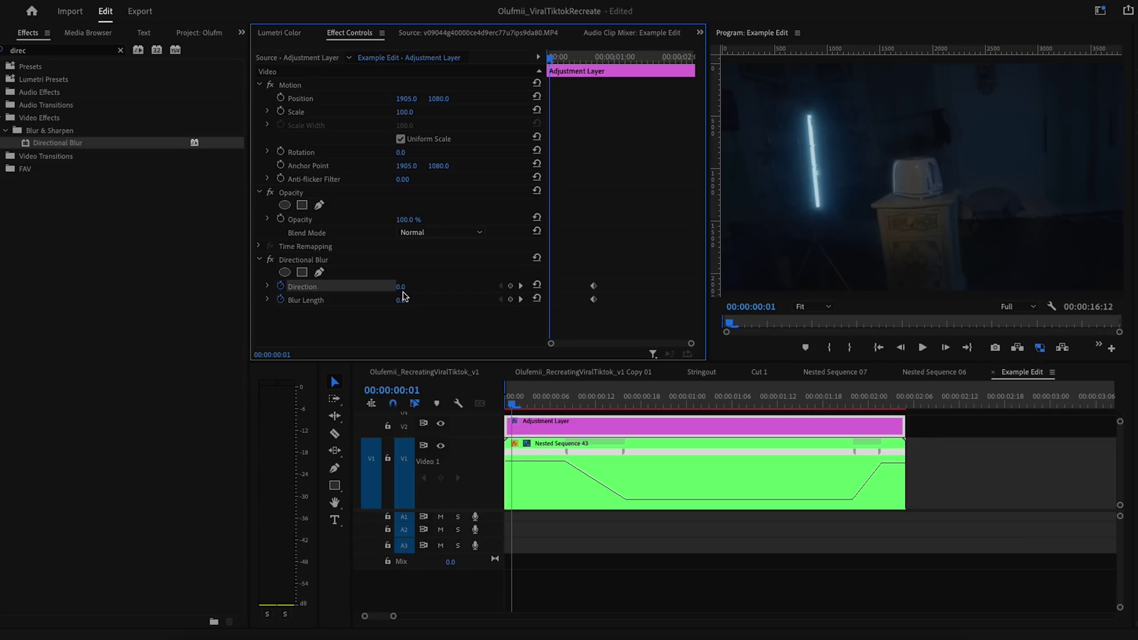
left_click_drag(403, 292, 414, 301)
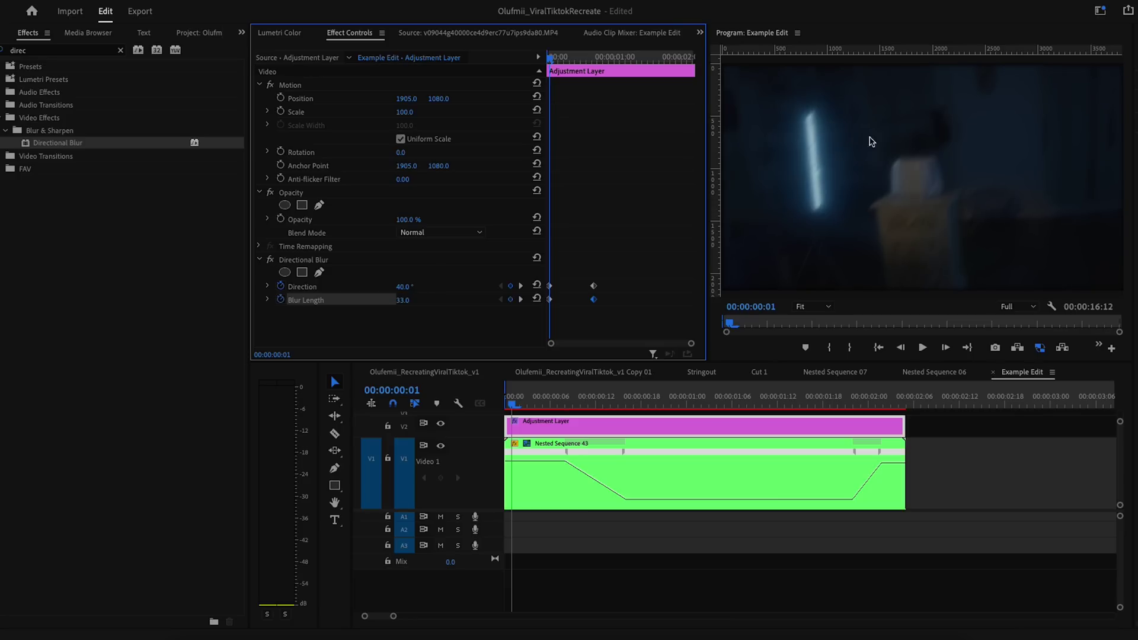
key("space")
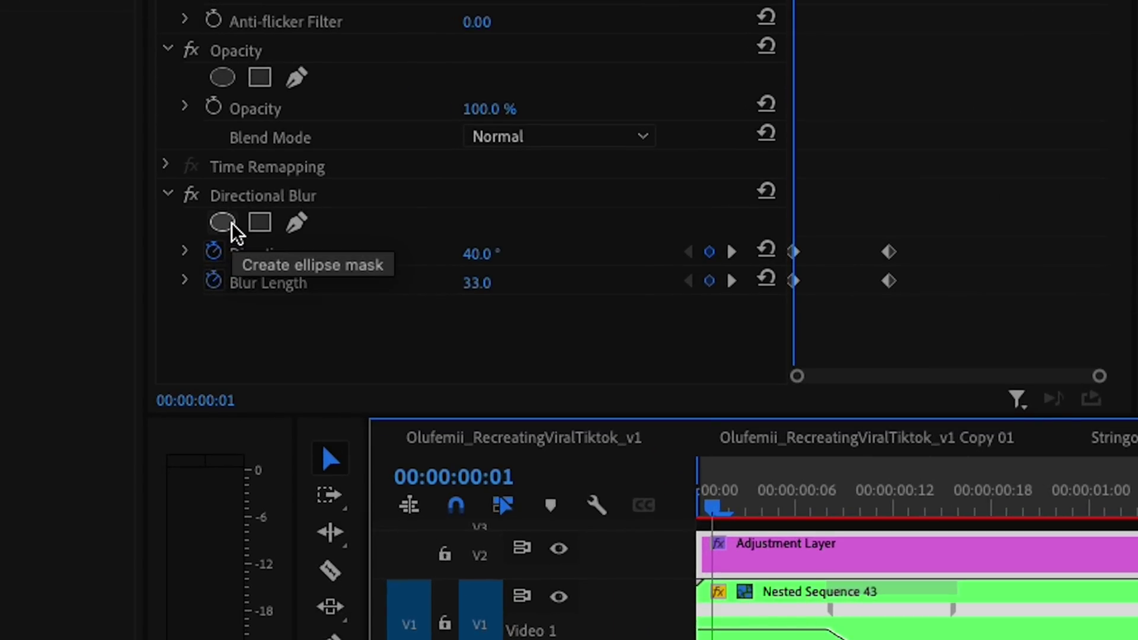
Add an inverted ellipse mask to Directional Blur with Mask Feather set to 436.
left_click(232, 225)
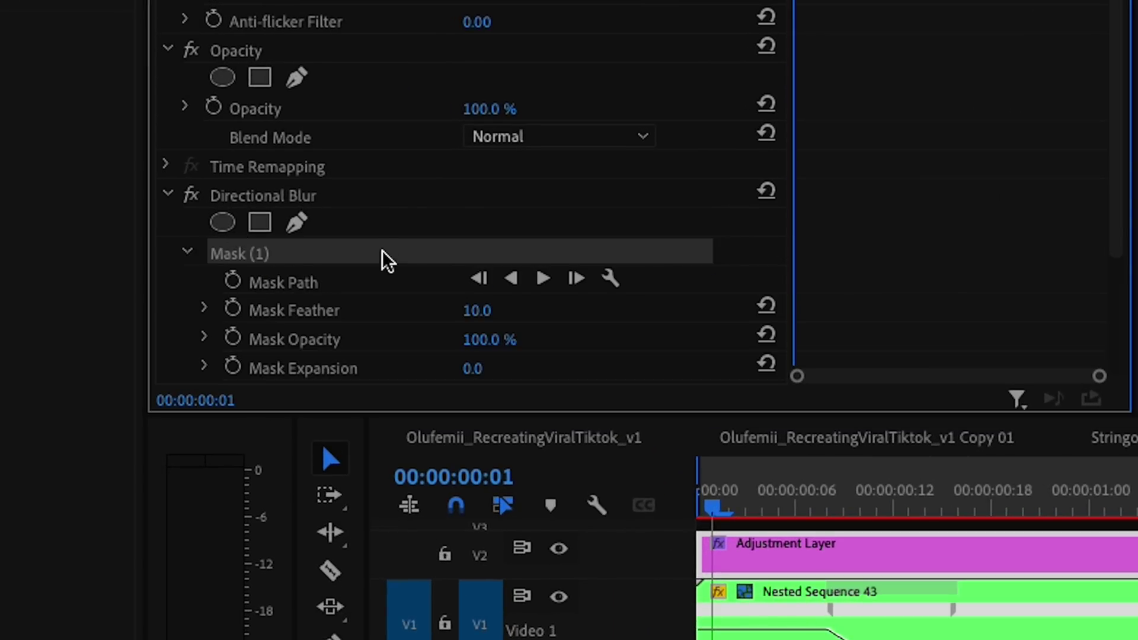
scroll(381, 257, "down", 3)
left_click(473, 261)
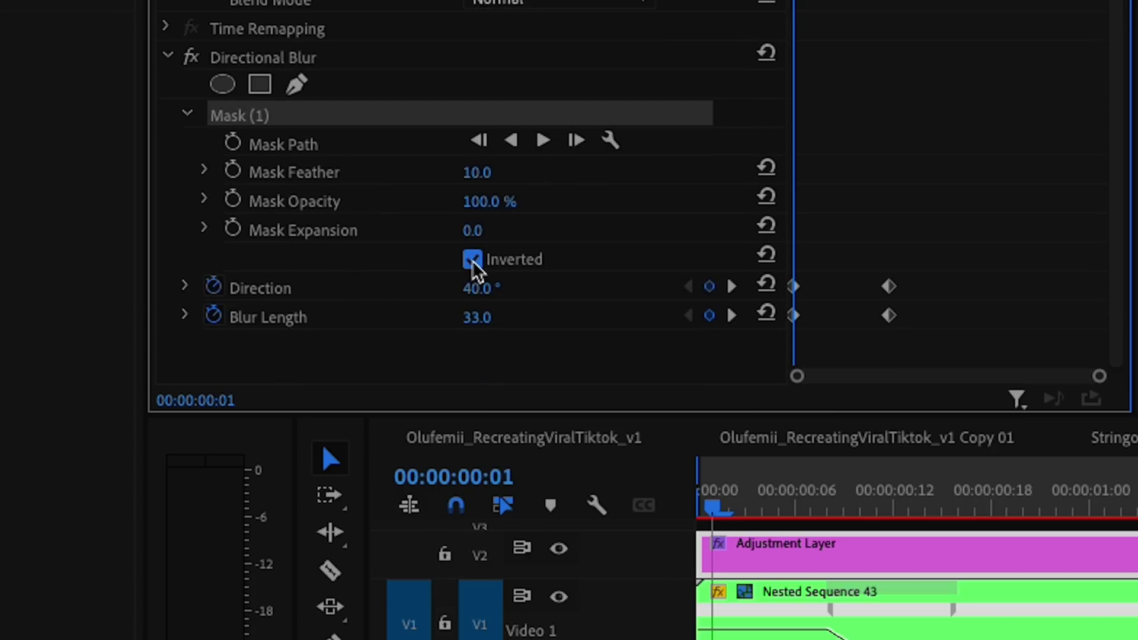
left_click_drag(478, 172, 593, 173)
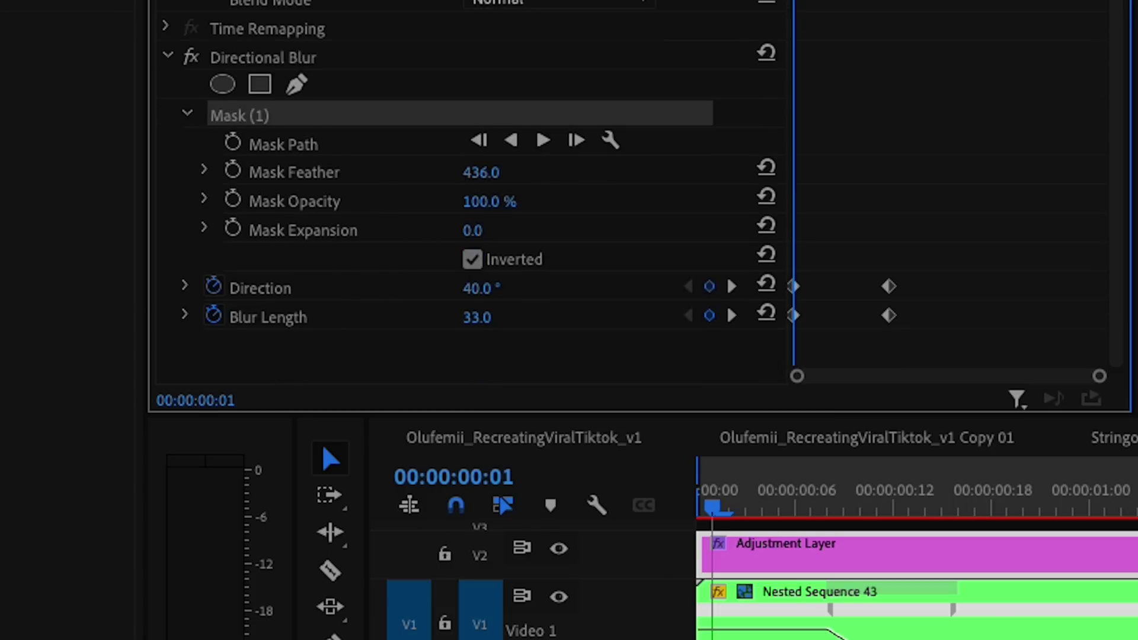
Deselect the adjustment layer and play the edit from the start to review the masked blur.
left_click(772, 407)
key("Home")
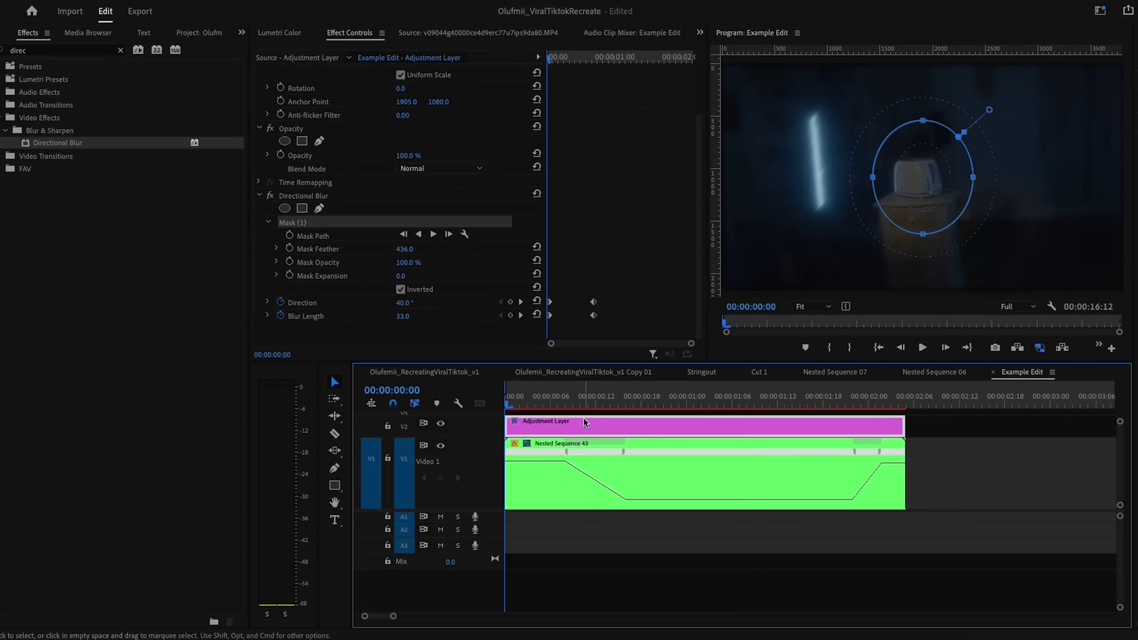
left_click(1039, 425)
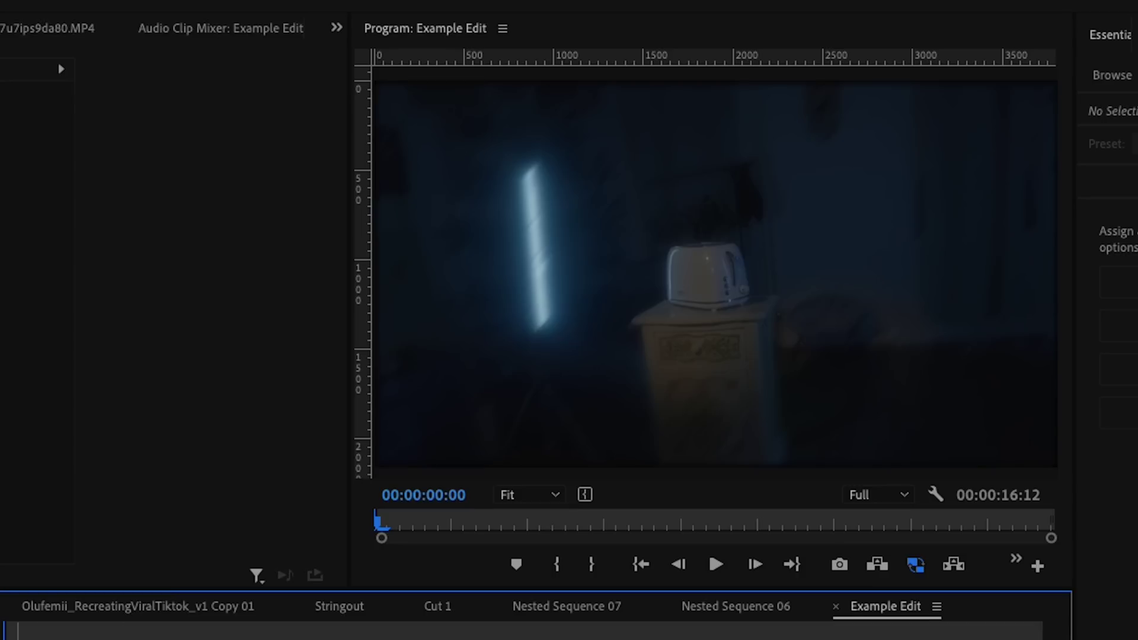
key("space")
key("Home")
key("space")
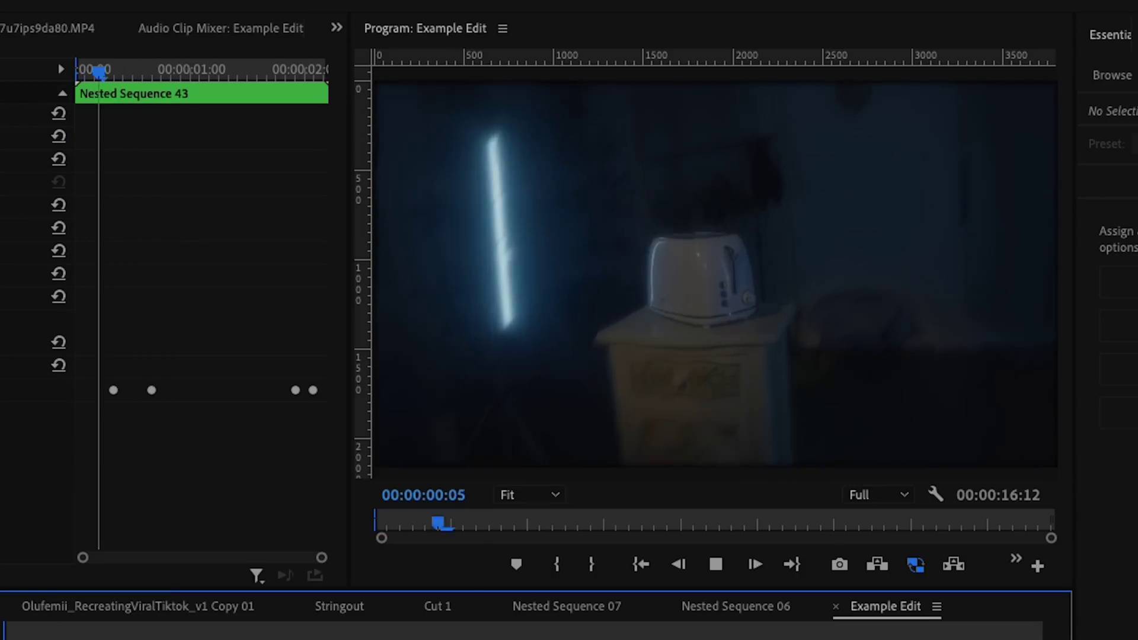
key("Home")
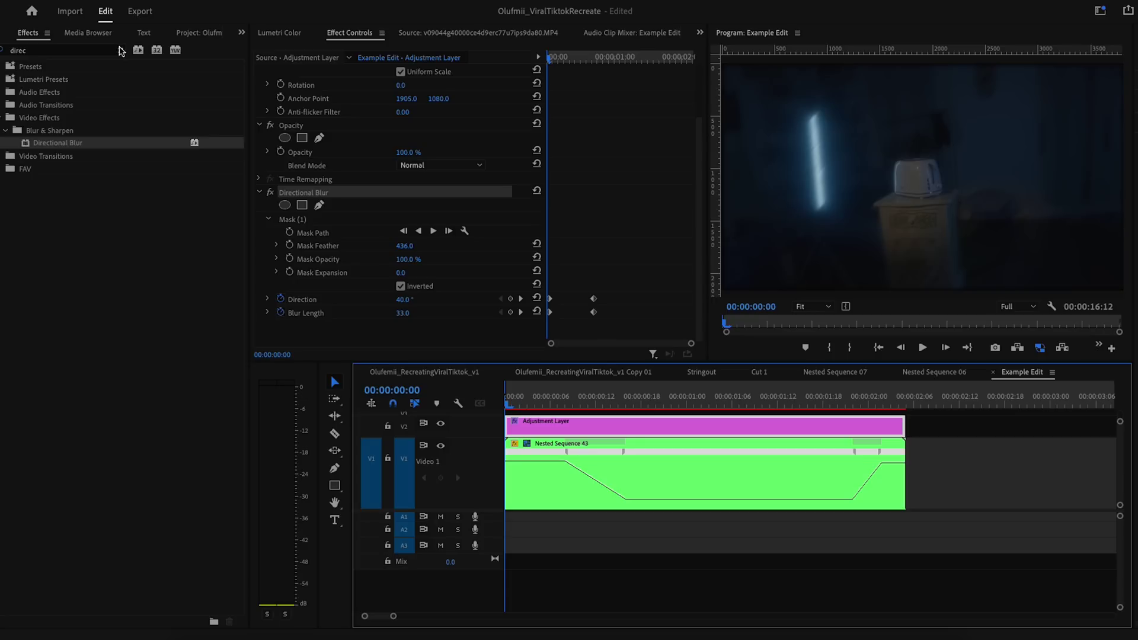
Search for 'transform' and apply the Transform effect to the adjustment layer.
left_click(116, 51)
type("trans")
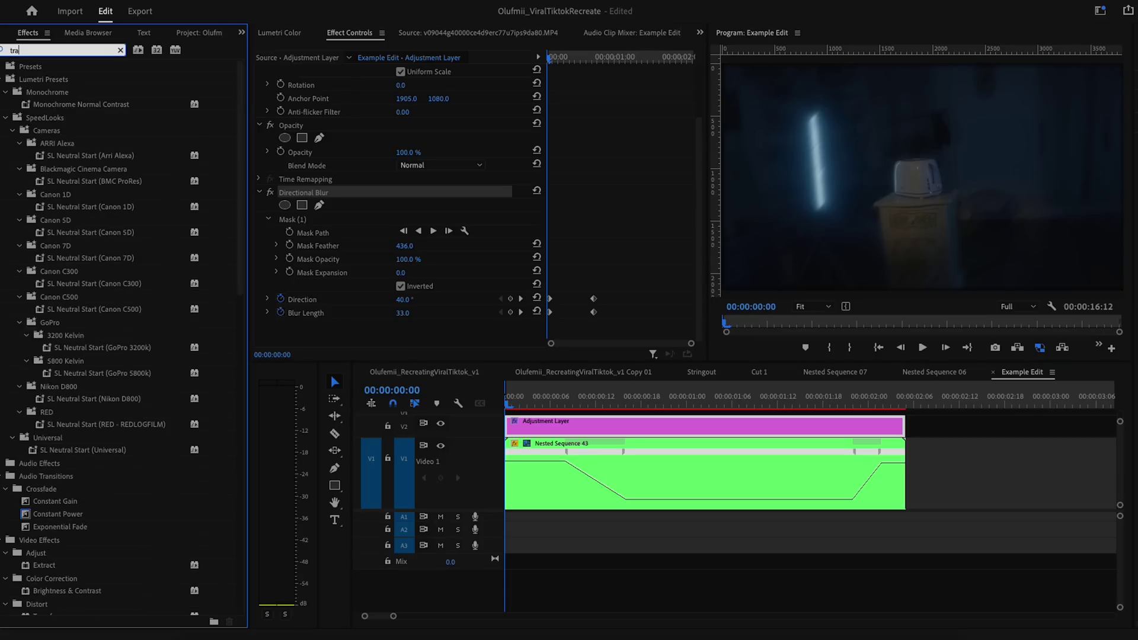
type("for")
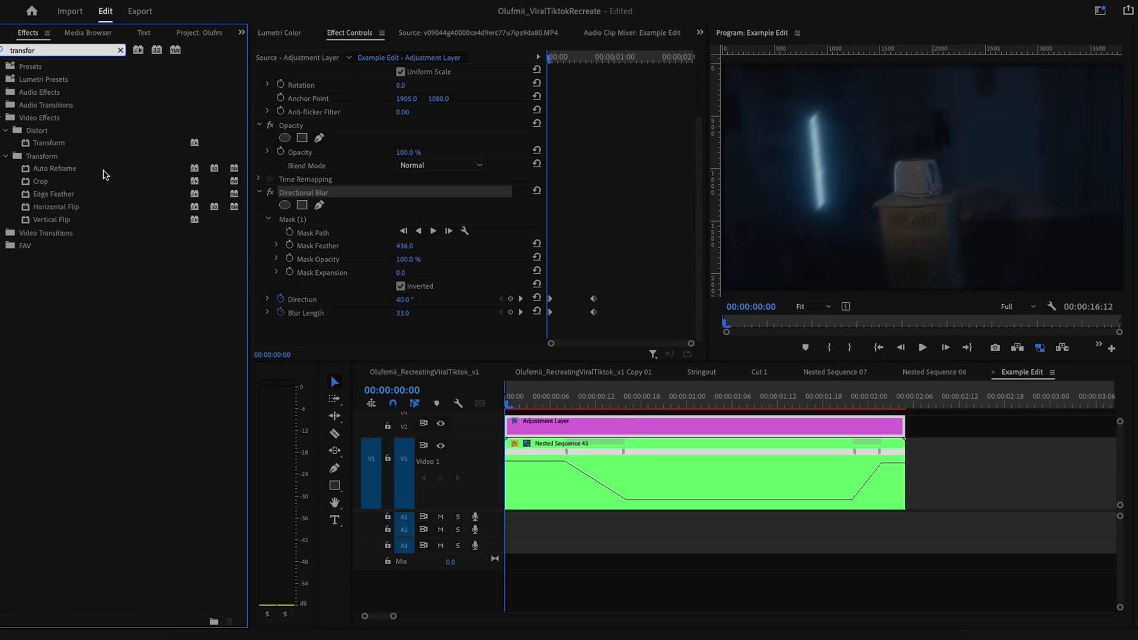
left_click_drag(43, 148, 593, 425)
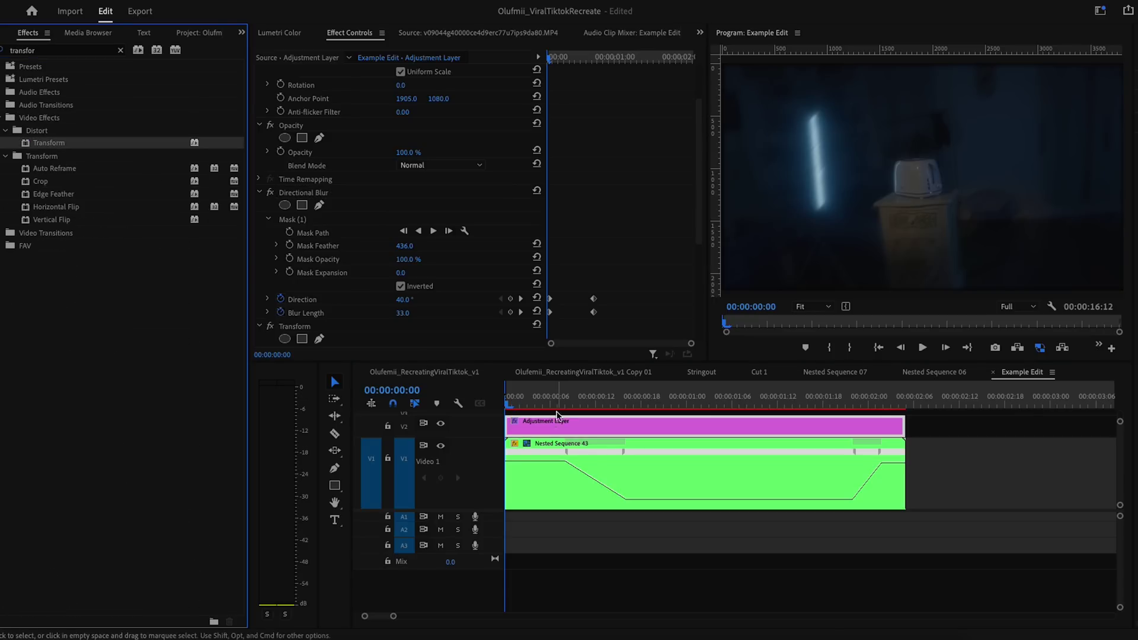
scroll(619, 298, "down", 4)
scroll(384, 248, "down", 2)
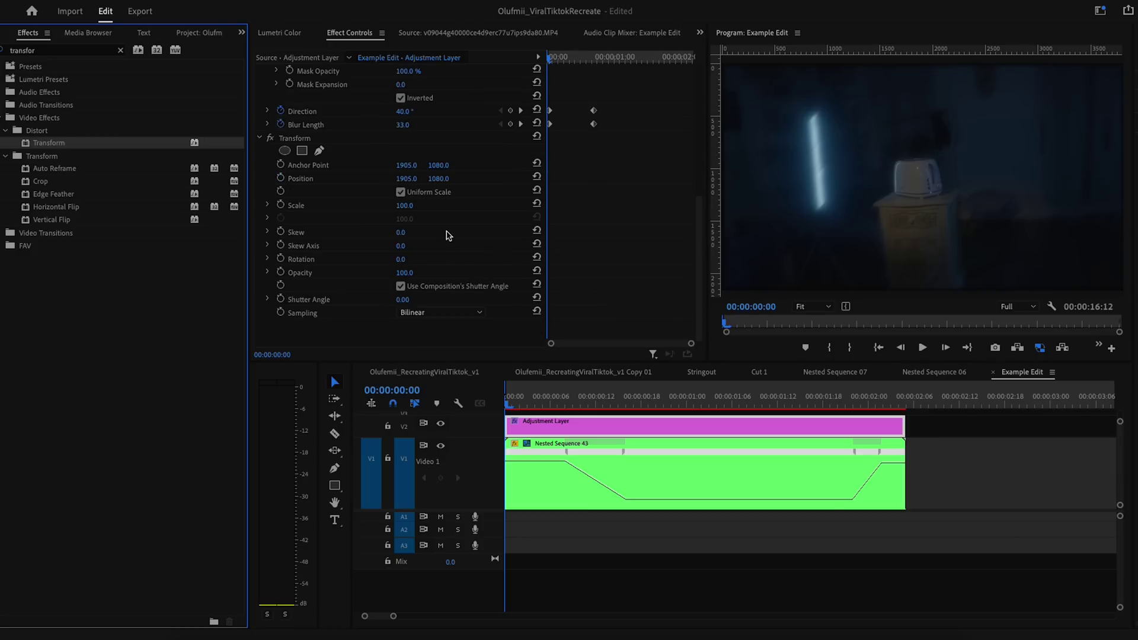
Set the Transform Scale to 105 and deselect the adjustment layer.
left_click(404, 207)
type("1")
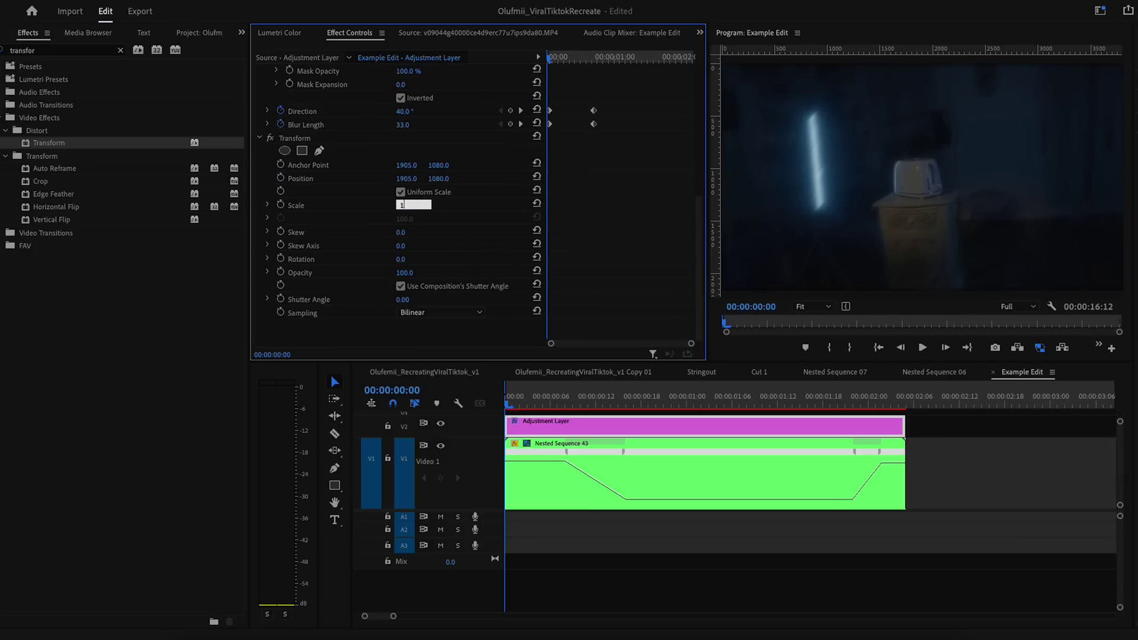
type("05")
key("Return")
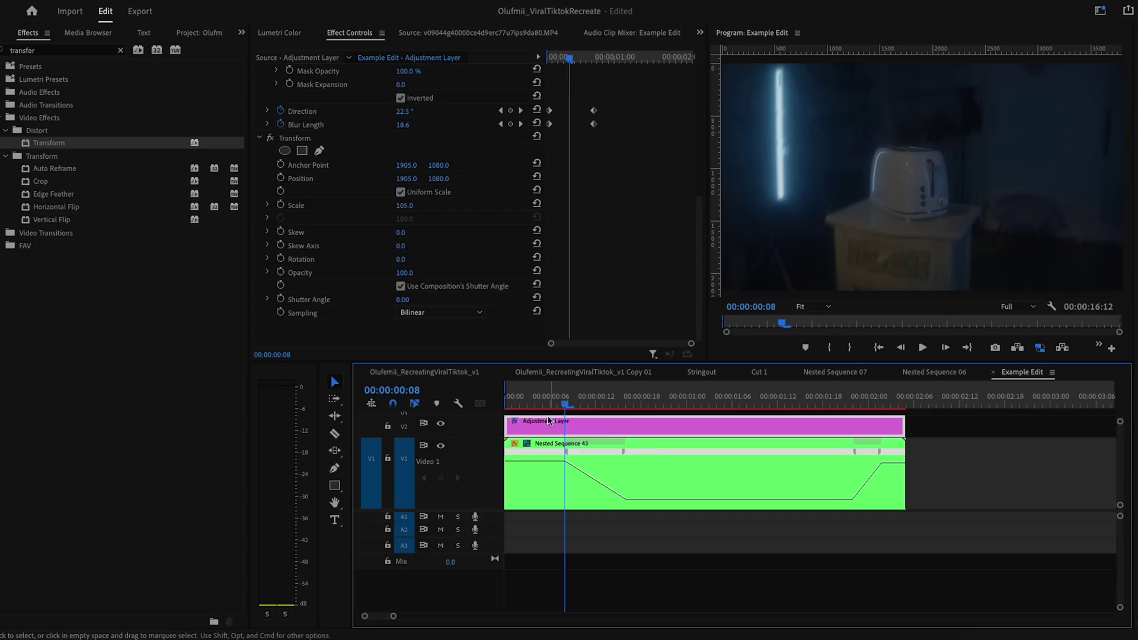
left_click(548, 415)
Duplicate the opening Direction and Blur Length keyframes to the adjustment layer's end near 2:04.
left_click(554, 430)
left_click_drag(584, 396, 852, 402)
scroll(630, 301, "down", 5)
left_click_drag(622, 181, 586, 274)
left_click_drag(677, 58, 687, 58)
left_click_drag(571, 214, 539, 242)
left_click_drag(549, 239, 694, 241, "alt")
left_click_drag(673, 58, 619, 95)
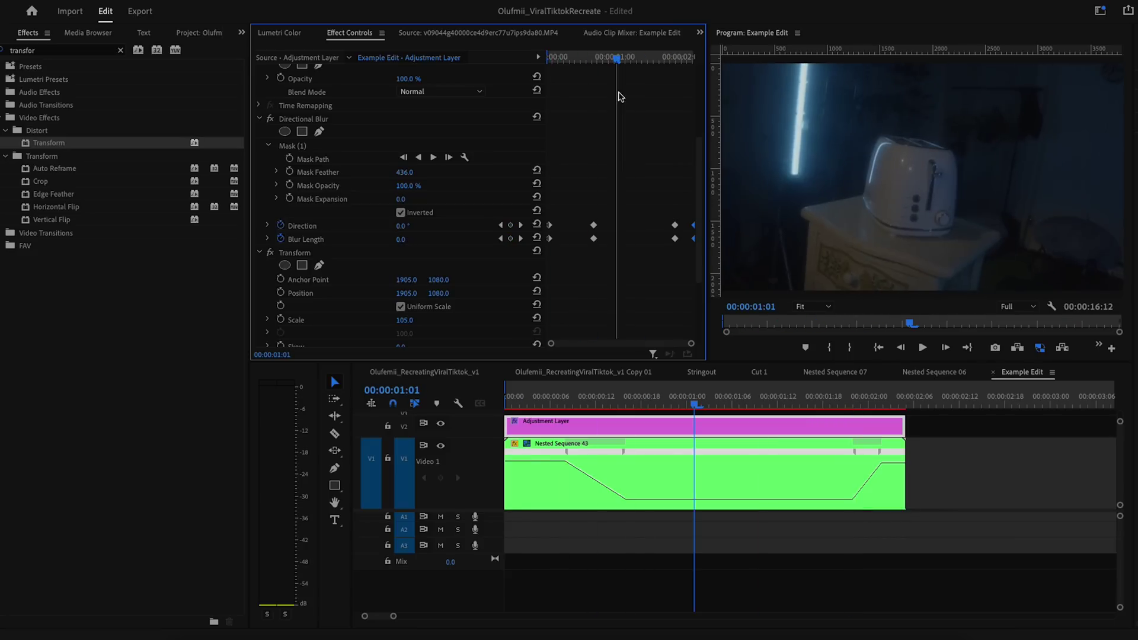
left_click(318, 160)
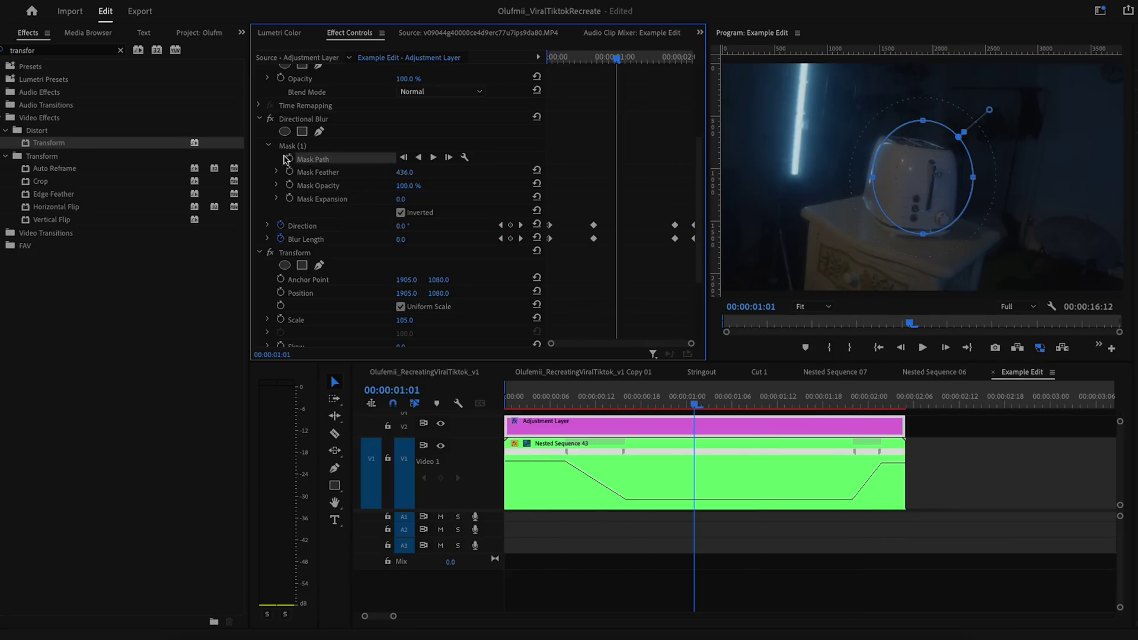
Save the project, scrub the nested sequence, and switch to the Cut 1 sequence.
key("super+s")
left_click_drag(517, 401, 595, 403)
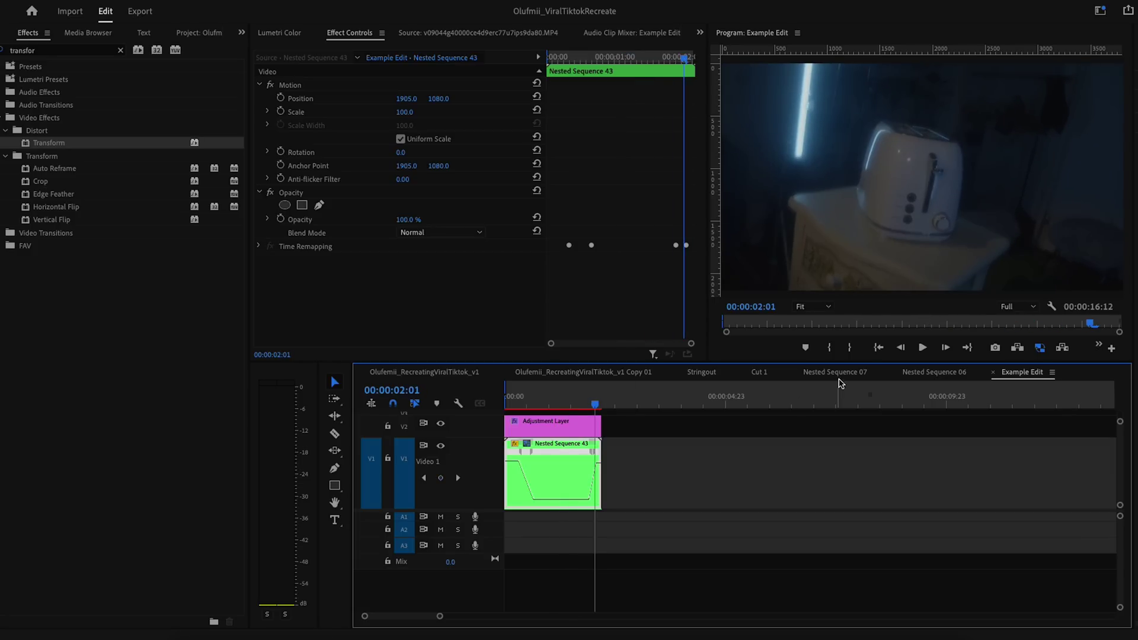
left_click(759, 373)
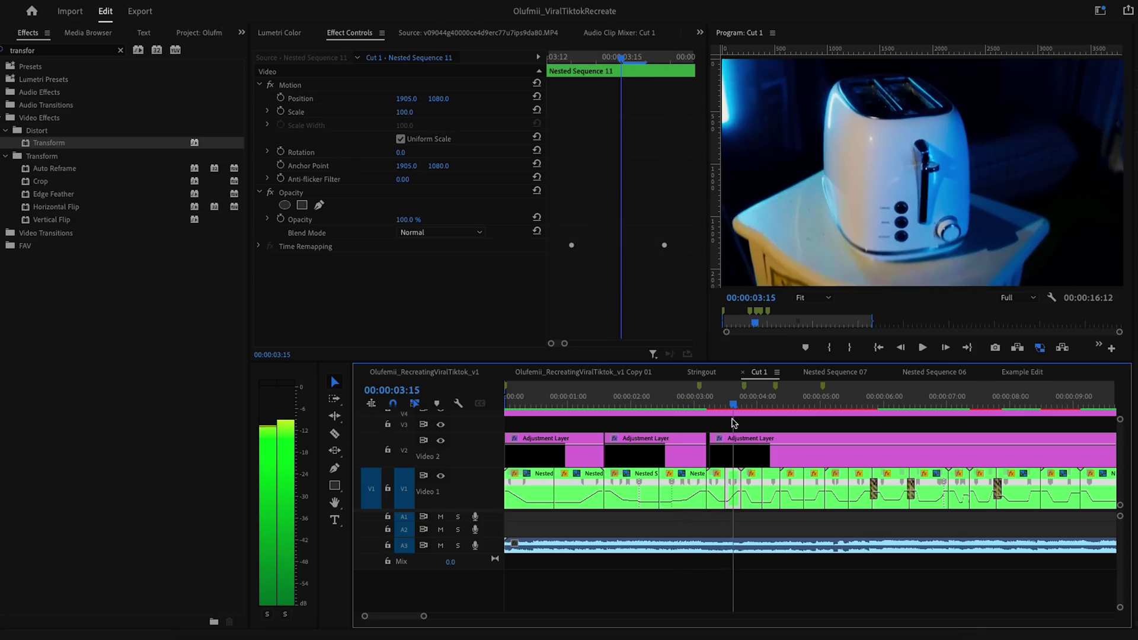
Extend the third adjustment layer to meet the previous one and select Nested Sequence 20.
left_click_drag(711, 453, 708, 453)
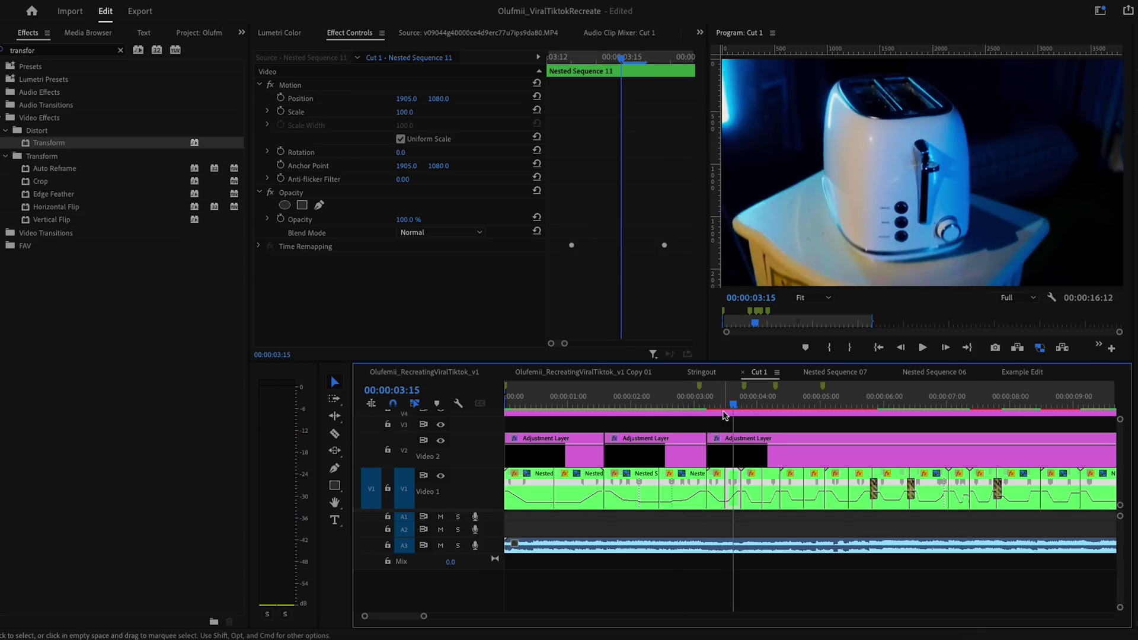
left_click(199, 33)
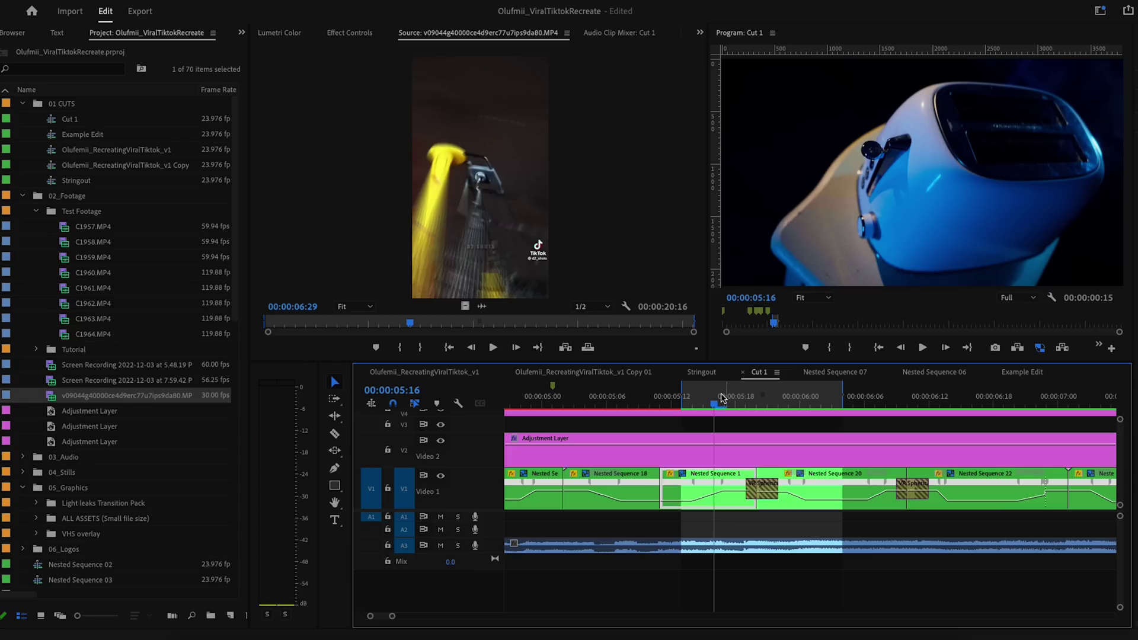
left_click(788, 500)
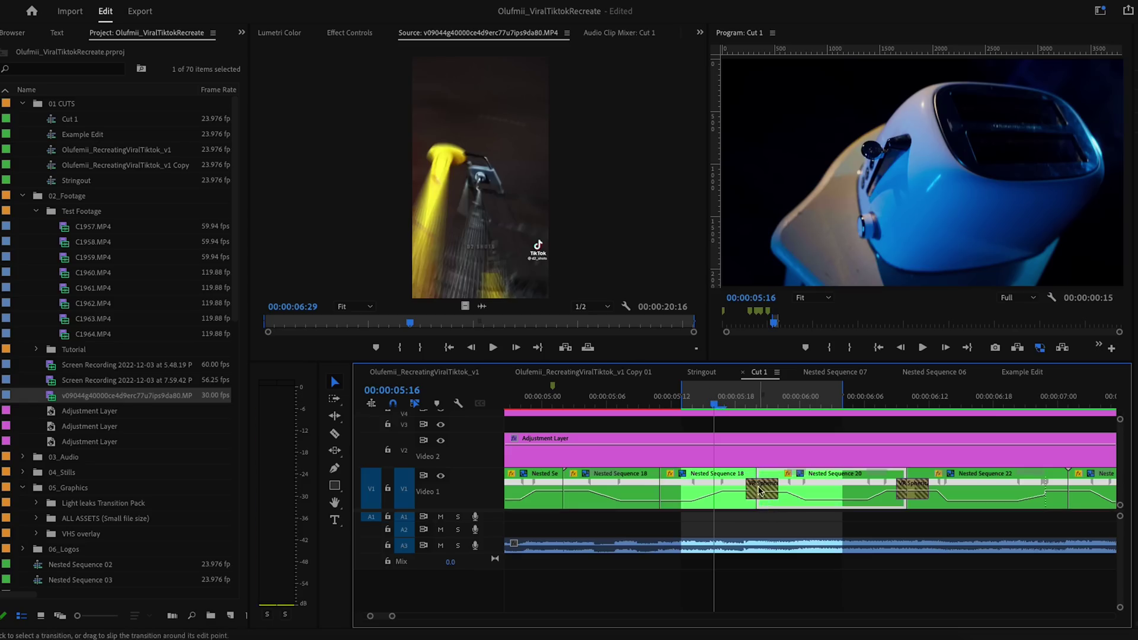
left_click(241, 32)
left_click(278, 59)
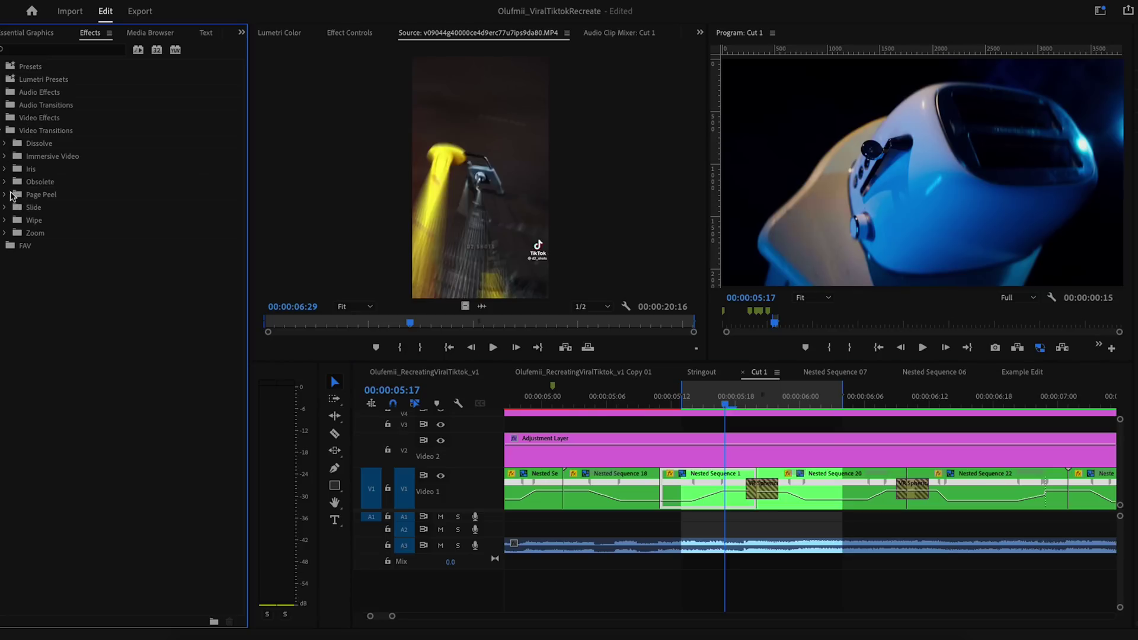
Apply the Immersive Video VR Spherical Blur transition at the nested clip edit point.
left_click(5, 158)
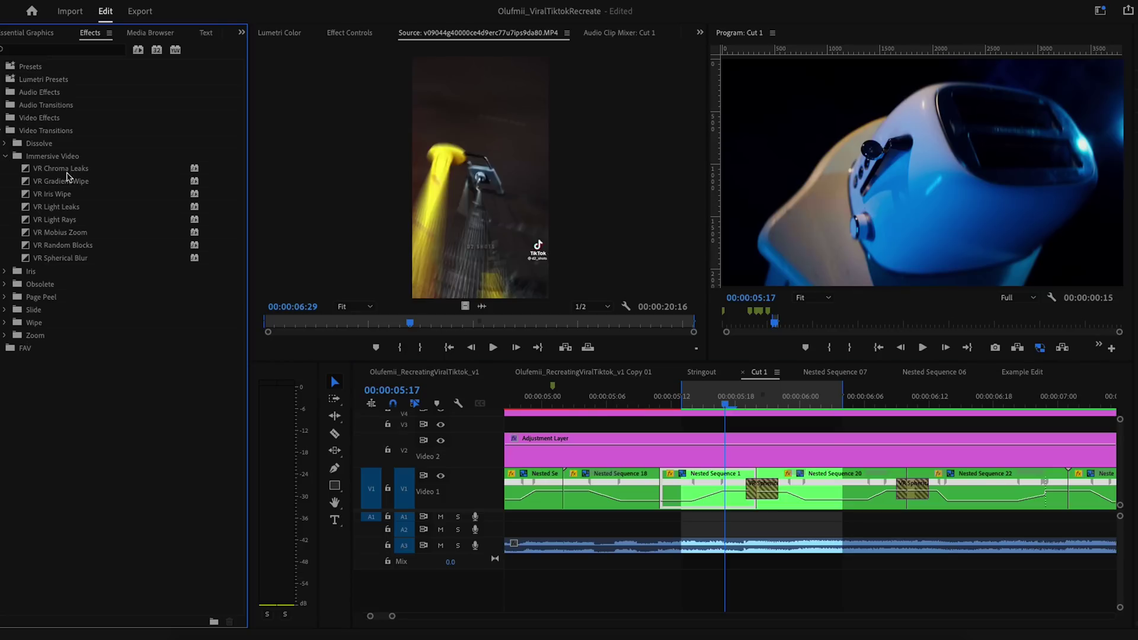
left_click(57, 260)
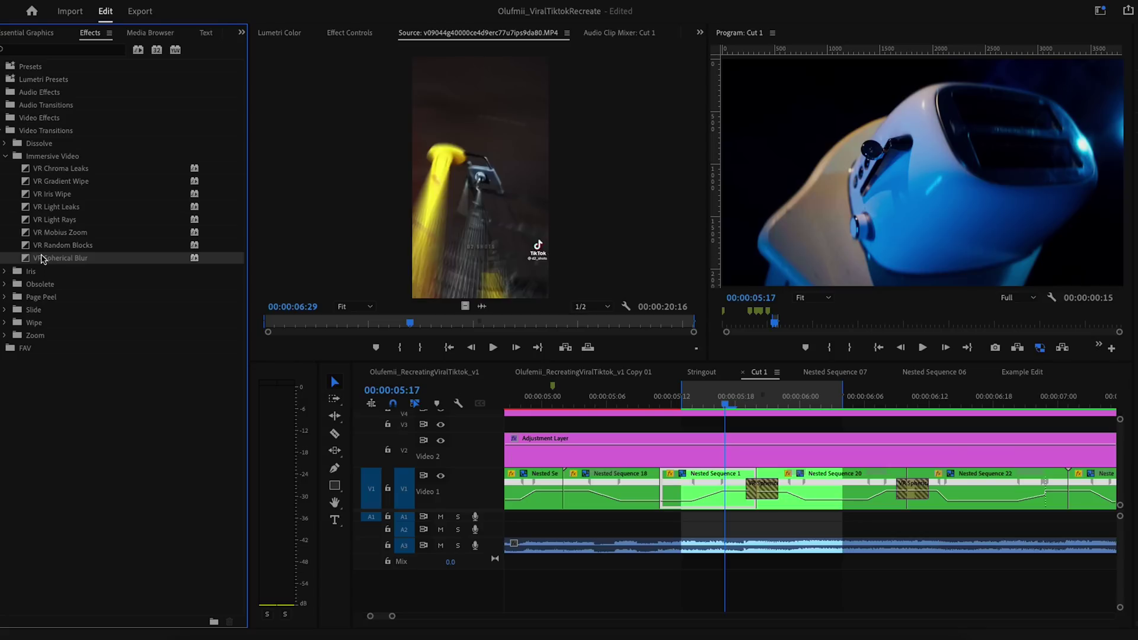
left_click_drag(624, 410, 769, 504)
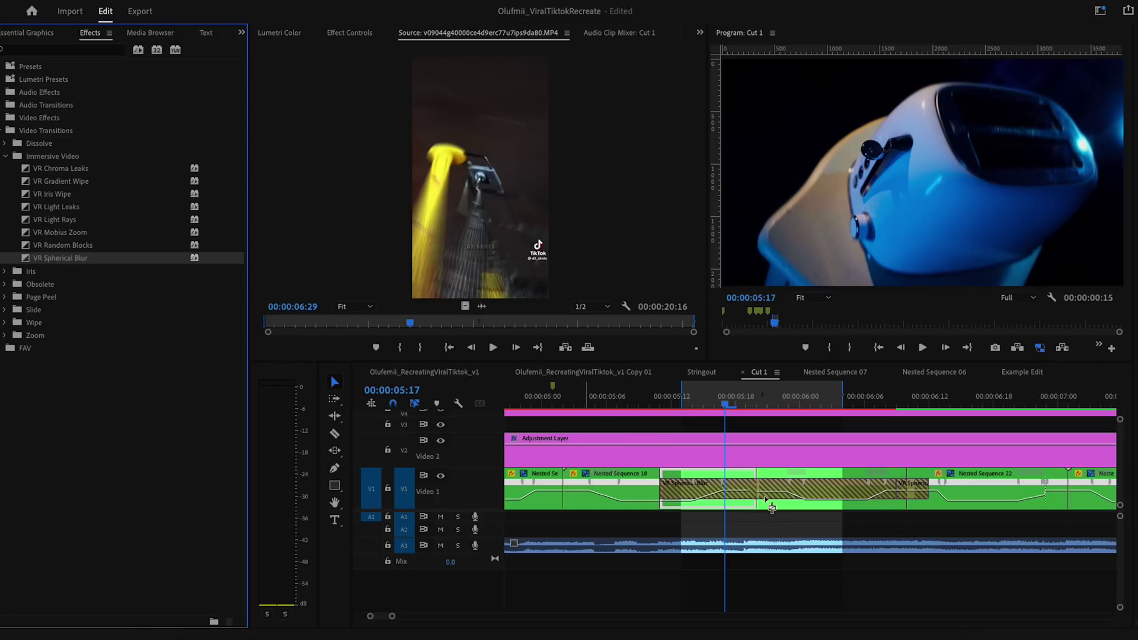
left_click(776, 485)
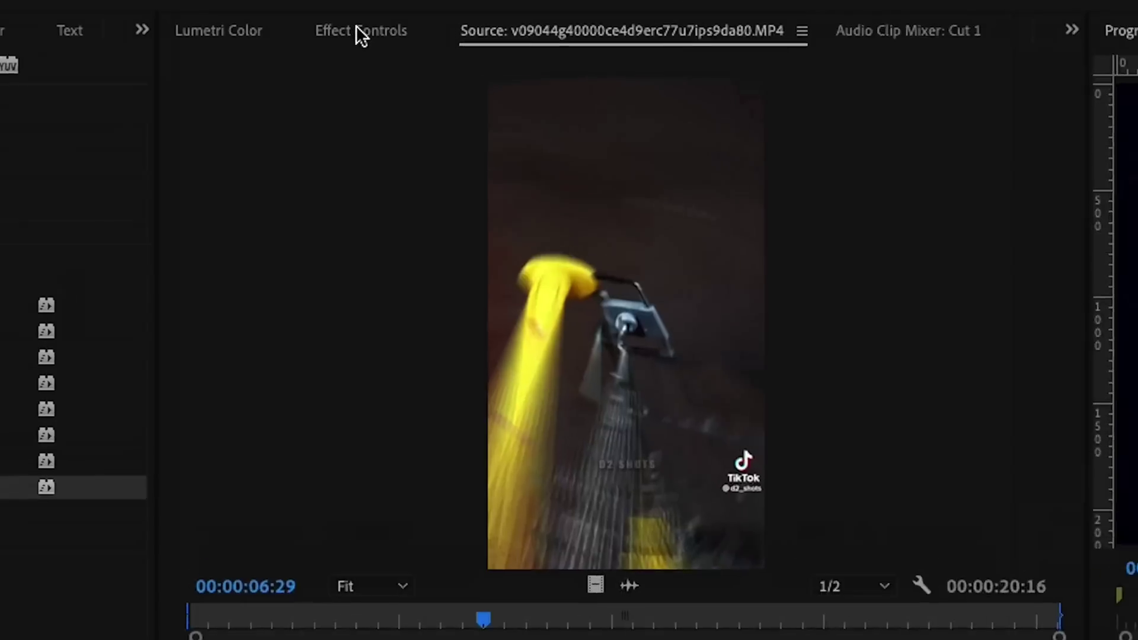
Shorten the transition duration to 00:00:00:03 and play it back.
left_click(348, 34)
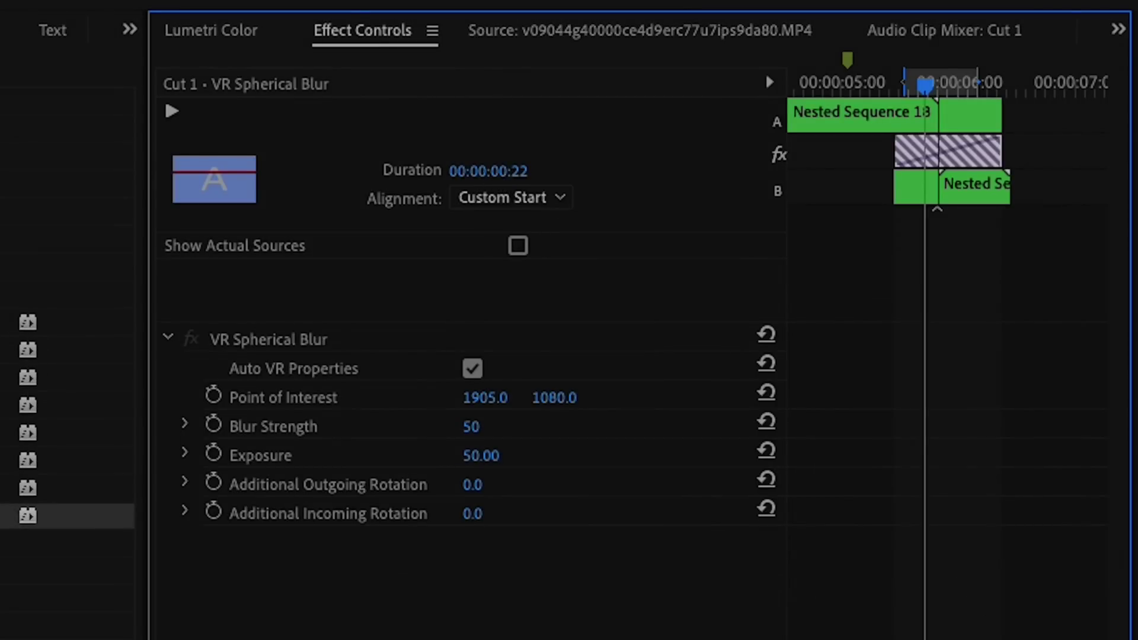
left_click(498, 172)
type("03")
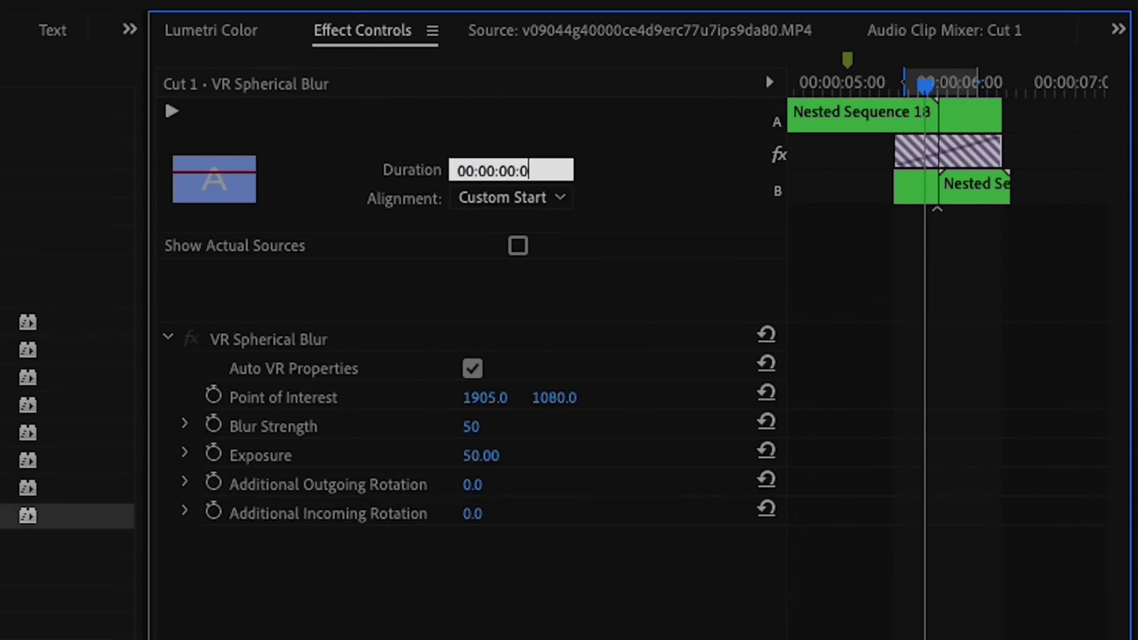
key("Return")
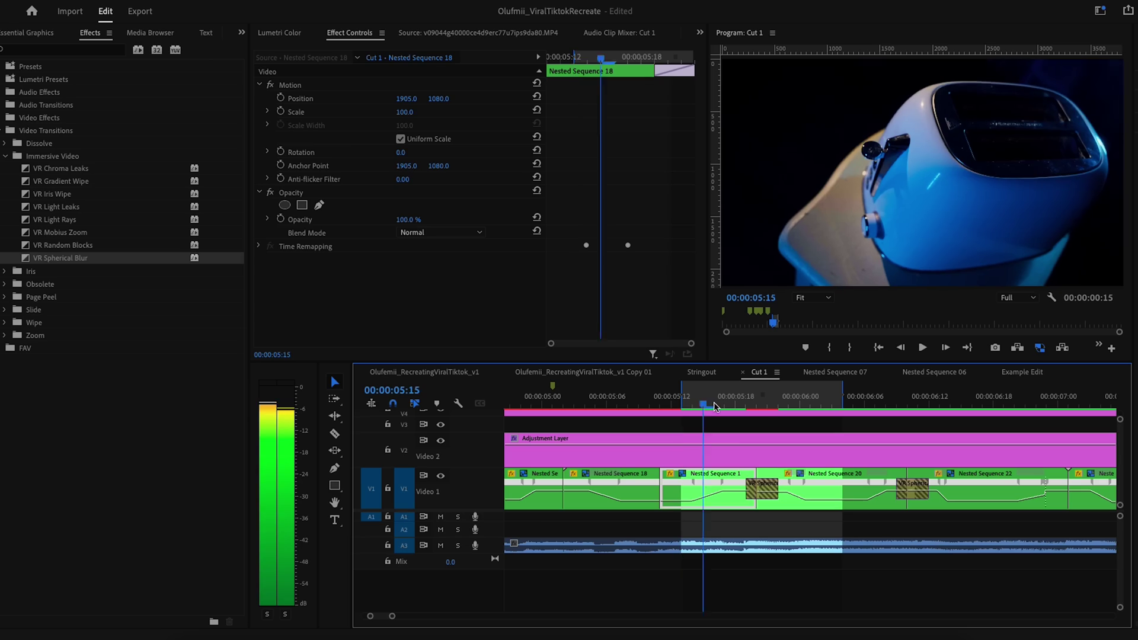
key("space")
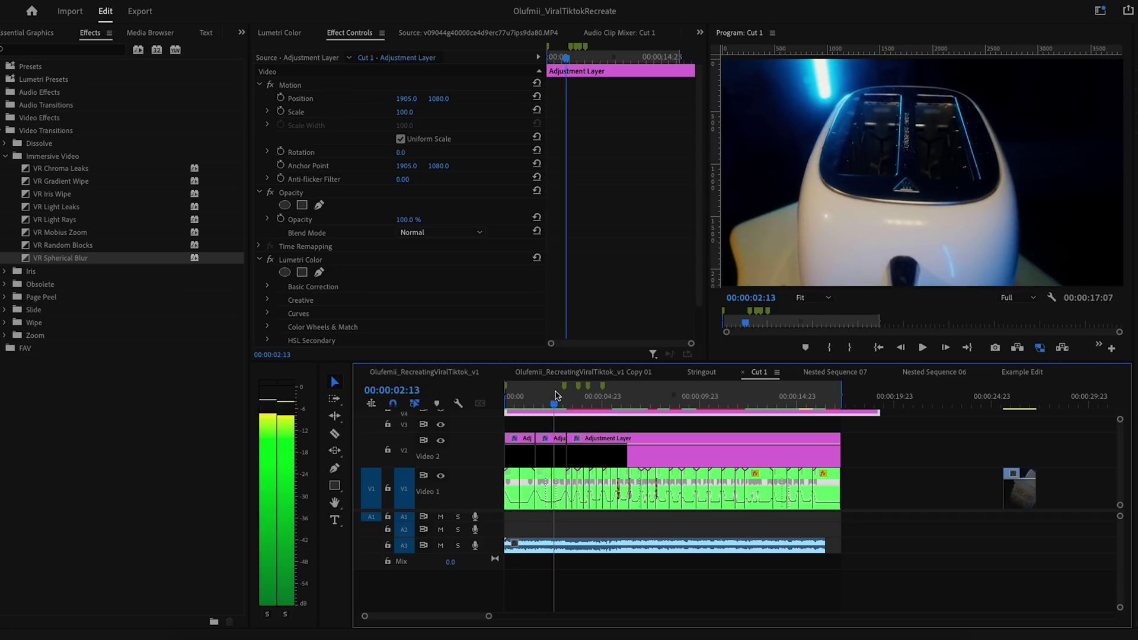
left_click_drag(557, 396, 564, 396)
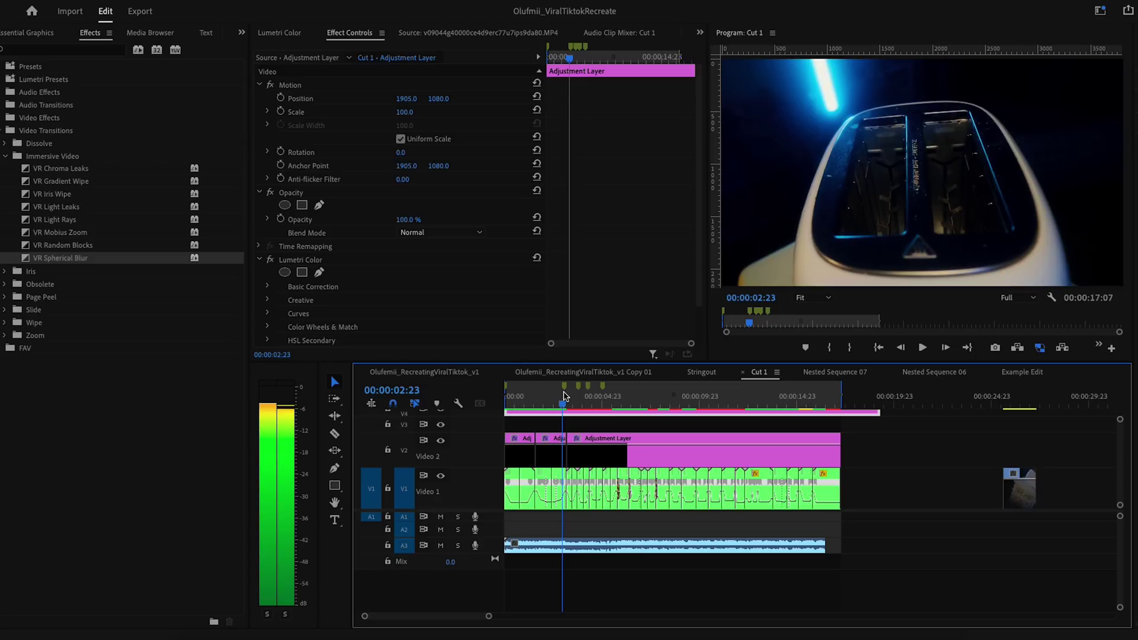